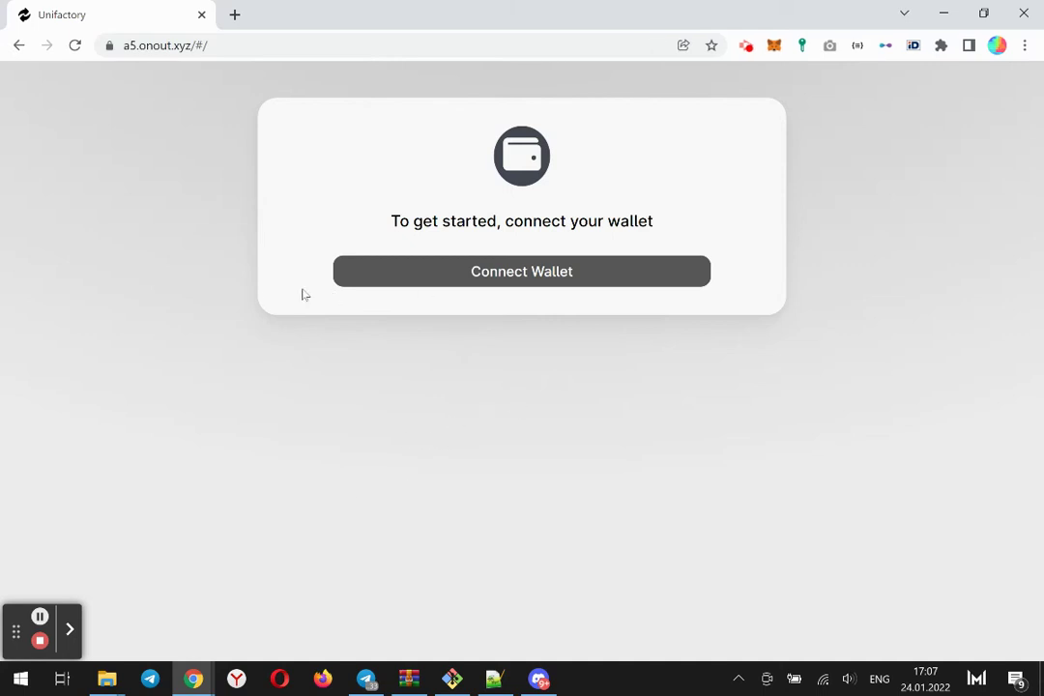
# Connect the MetaMask wallet on the Rinkeby network and approve the connection request.
pyautogui.click(527, 281)
pyautogui.moveTo(522, 328); pyautogui.dragTo(519, 509)
pyautogui.scroll(3, 534, 357)
pyautogui.click(282, 229)
pyautogui.click(588, 234)
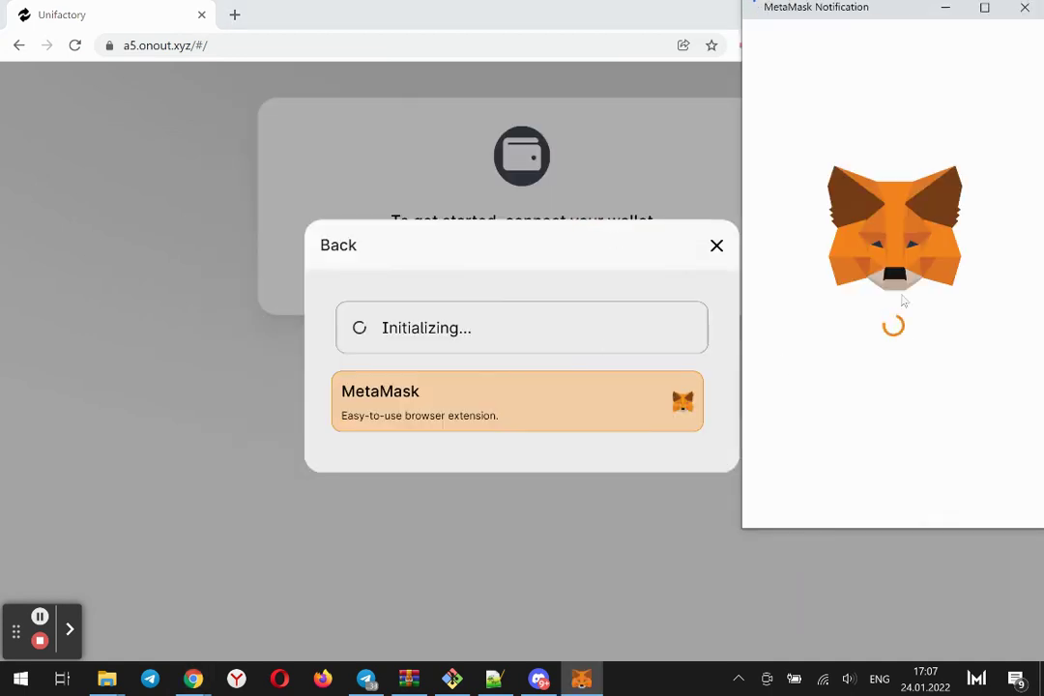
pyautogui.click(969, 496)
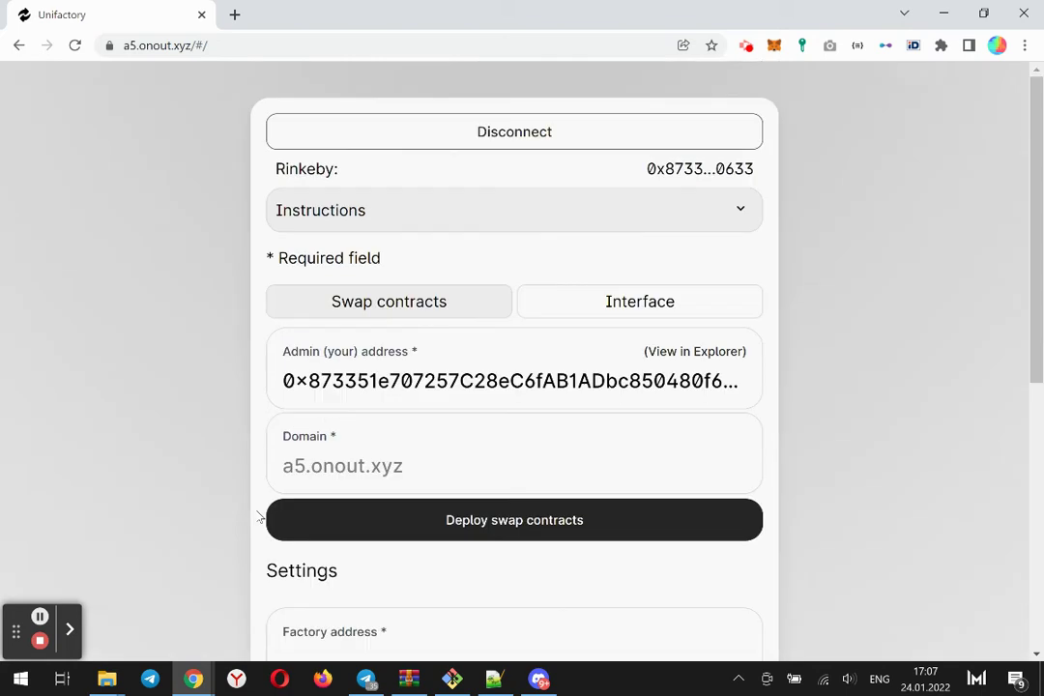
# Deploy the swap contracts for the a5.onout.xyz domain, using the connected admin address, and confirm the deployment in MetaMask.
pyautogui.click(364, 378)
pyautogui.doubleClick(380, 380)
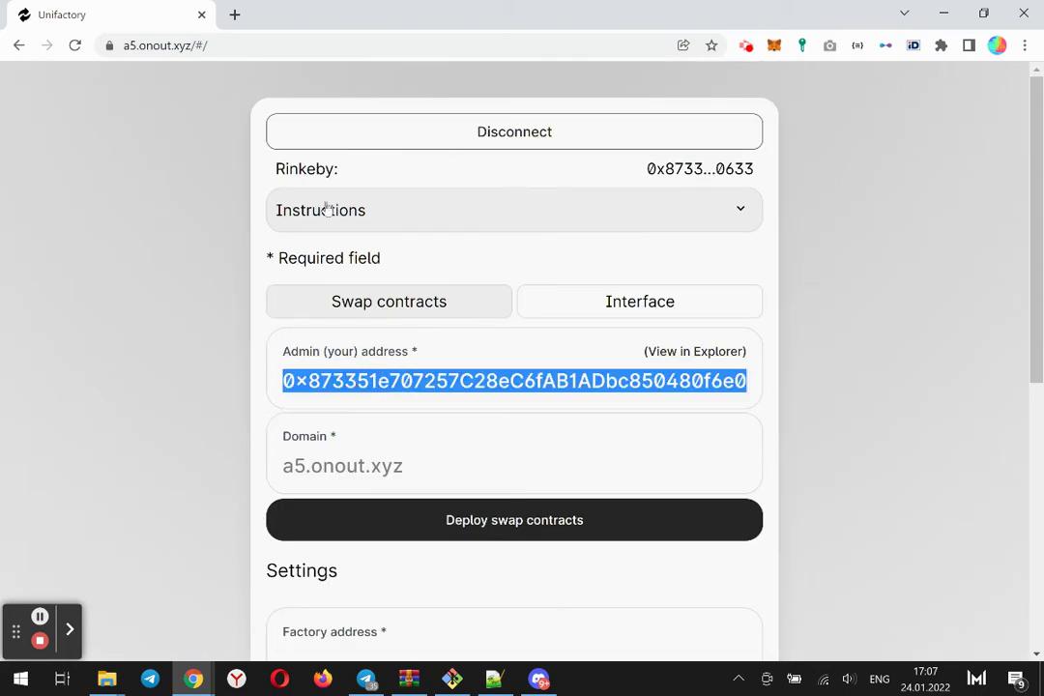
pyautogui.scroll(-3, 428, 497)
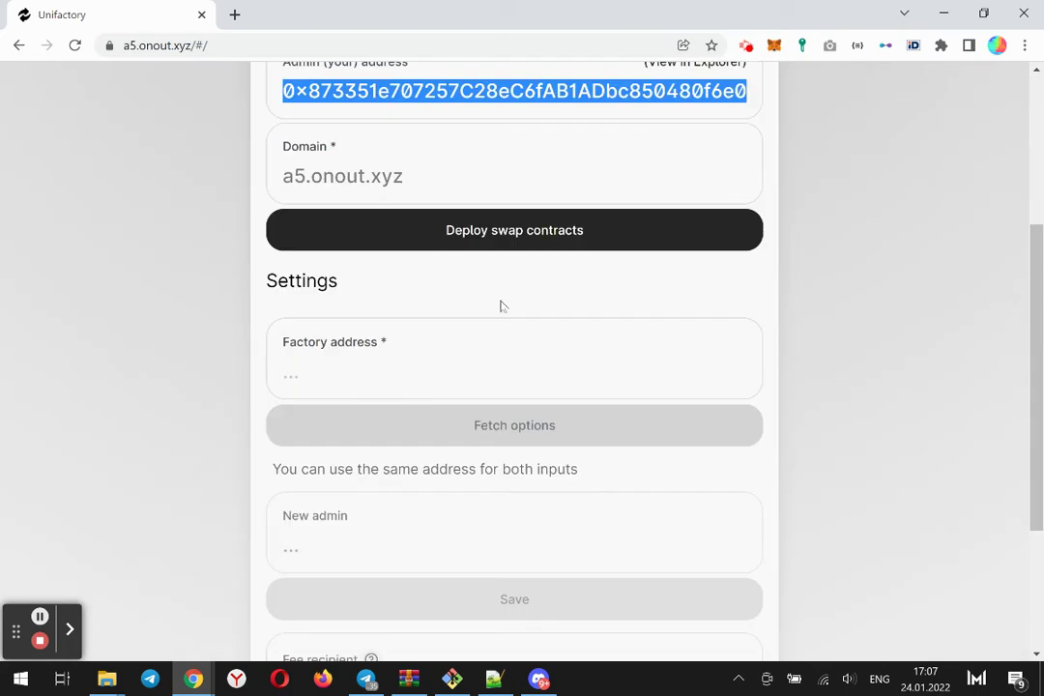
pyautogui.click(466, 231)
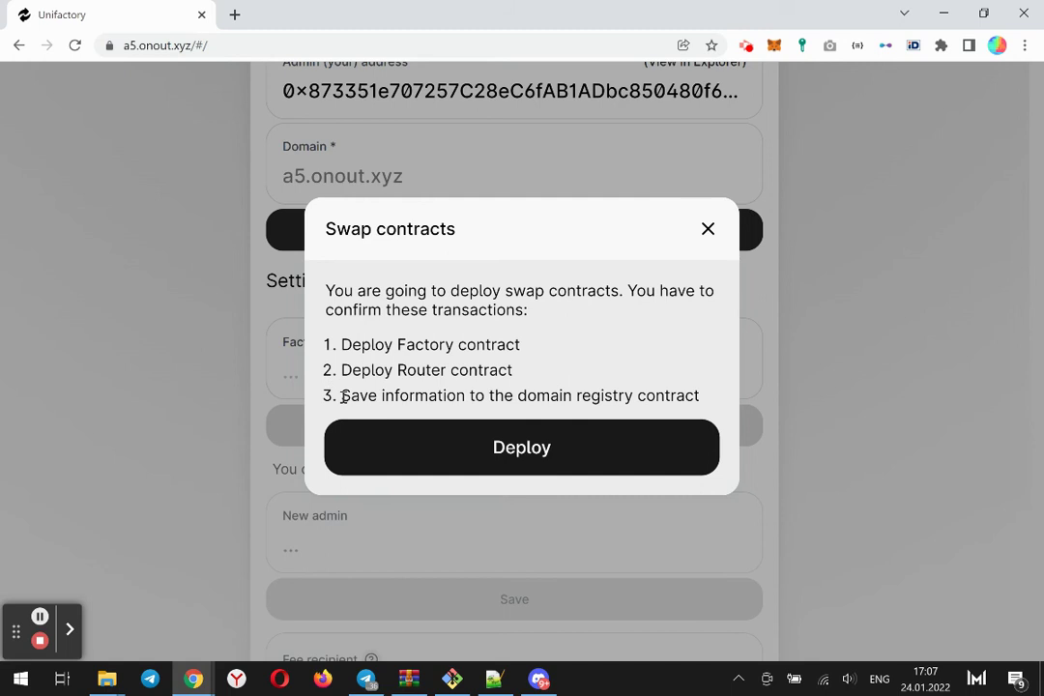
pyautogui.click(527, 445)
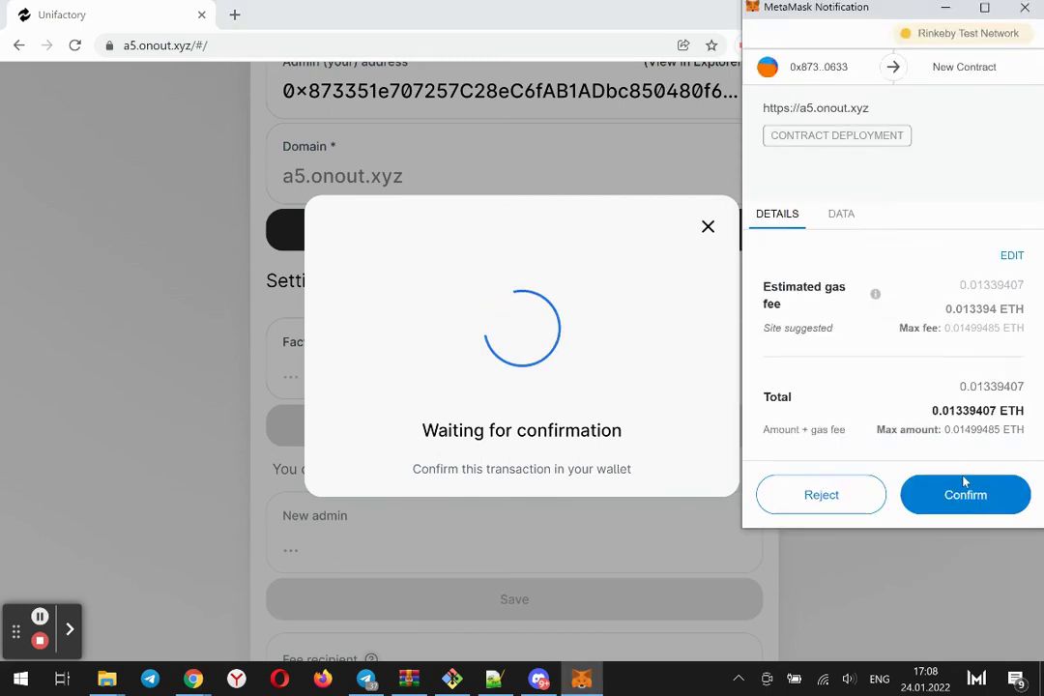
pyautogui.click(964, 493)
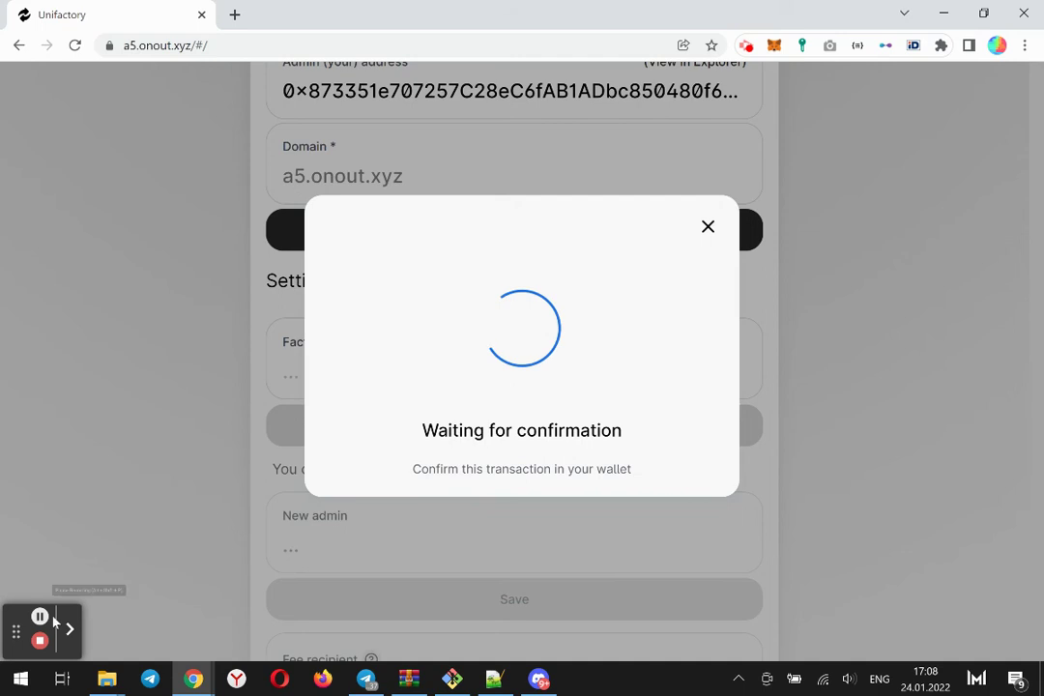
pyautogui.click(38, 619)
pyautogui.click(39, 617)
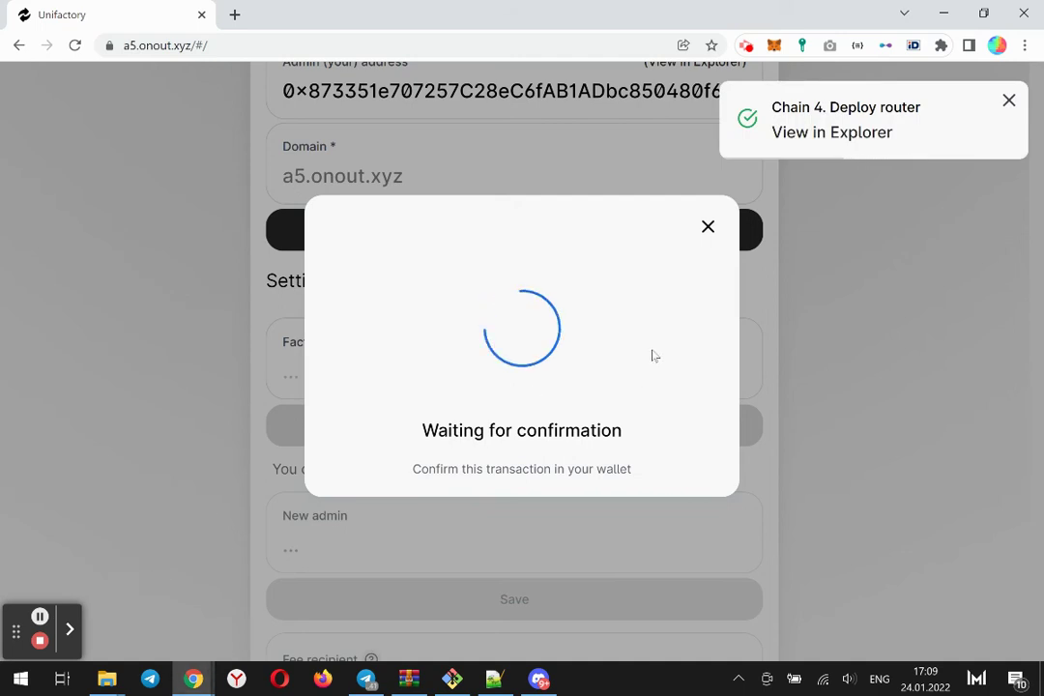
pyautogui.click(40, 617)
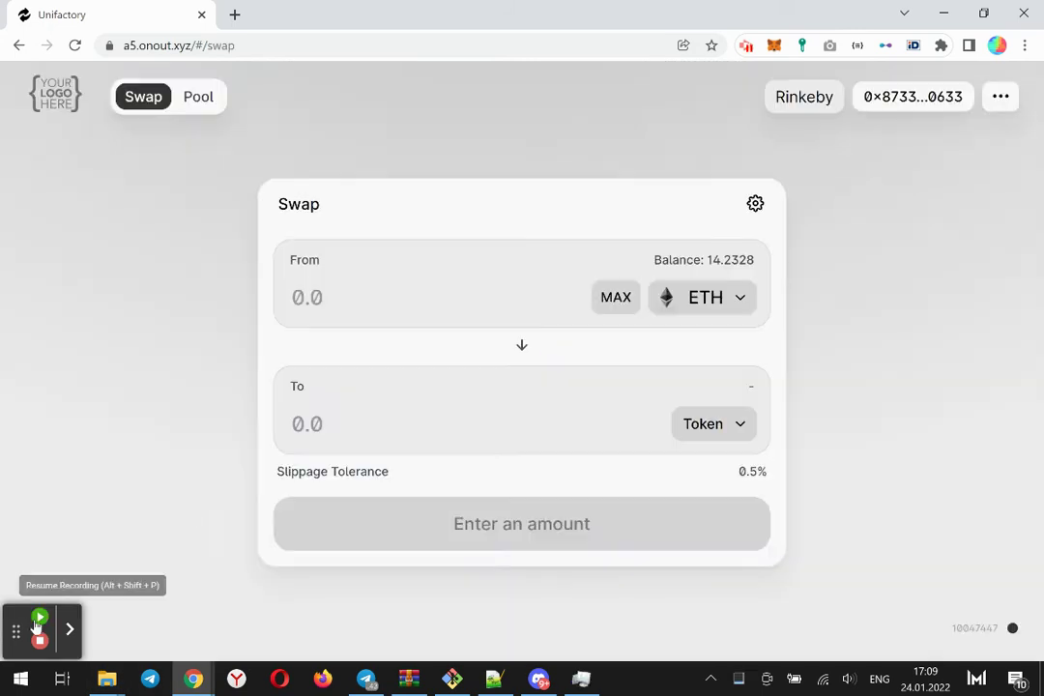
pyautogui.click(40, 617)
# Check the connected network and the wallet's account details with its recent transactions.
pyautogui.click(809, 101)
pyautogui.click(930, 97)
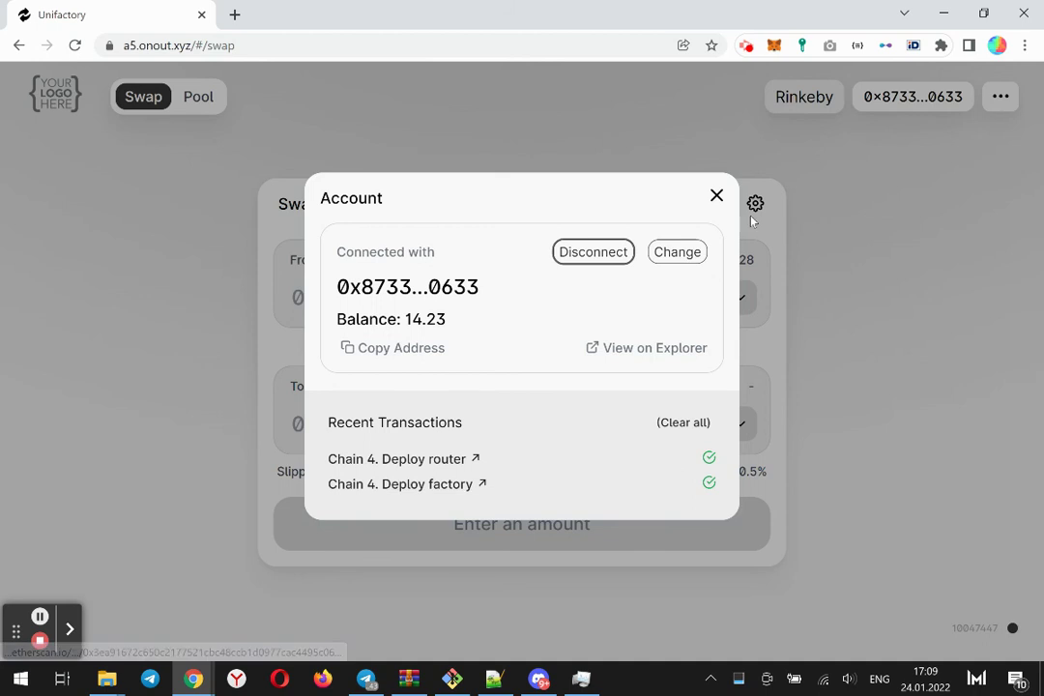
pyautogui.click(716, 197)
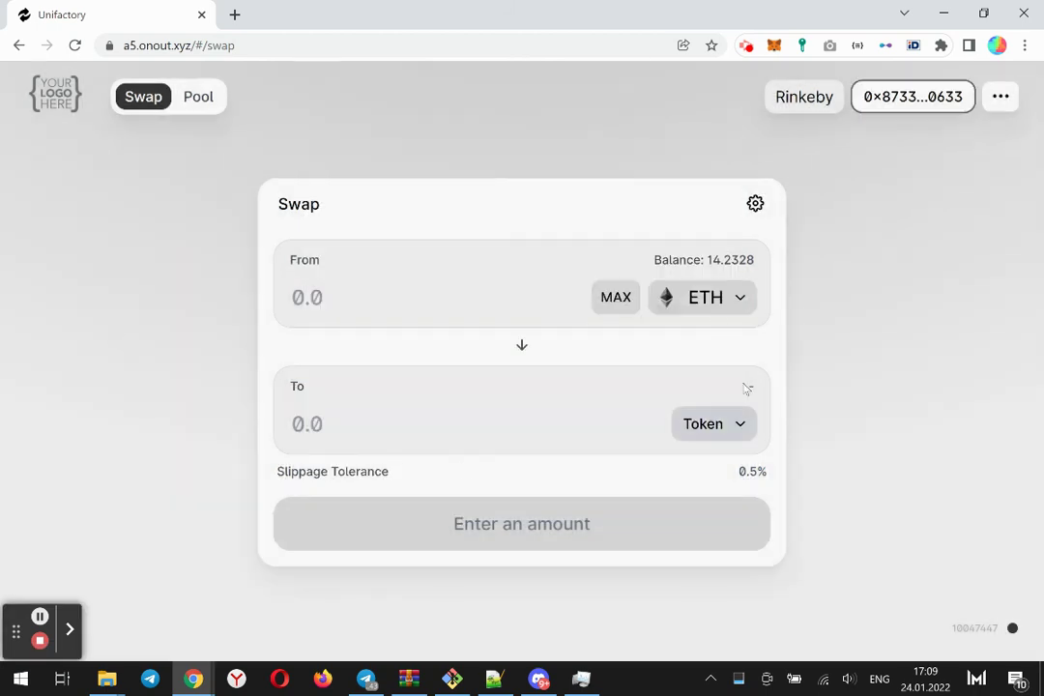
# Look at the token choices offered for the From and To sides of the swap.
pyautogui.click(717, 308)
pyautogui.click(899, 302)
pyautogui.click(729, 441)
pyautogui.click(876, 390)
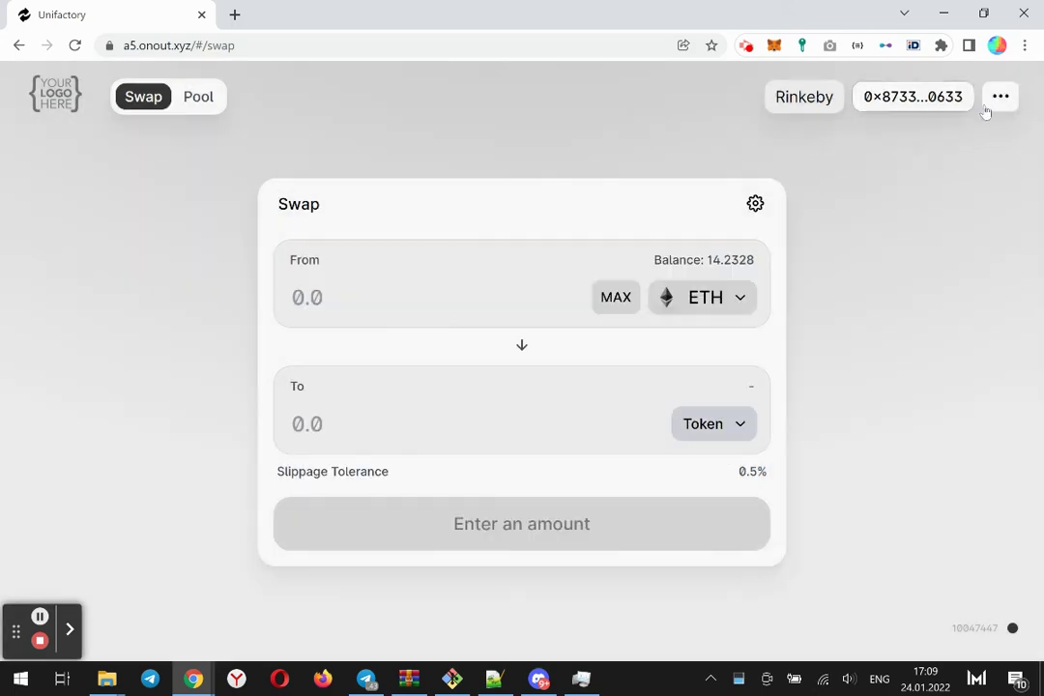
# Open the site's management page and look over the swap contract settings.
pyautogui.click(999, 101)
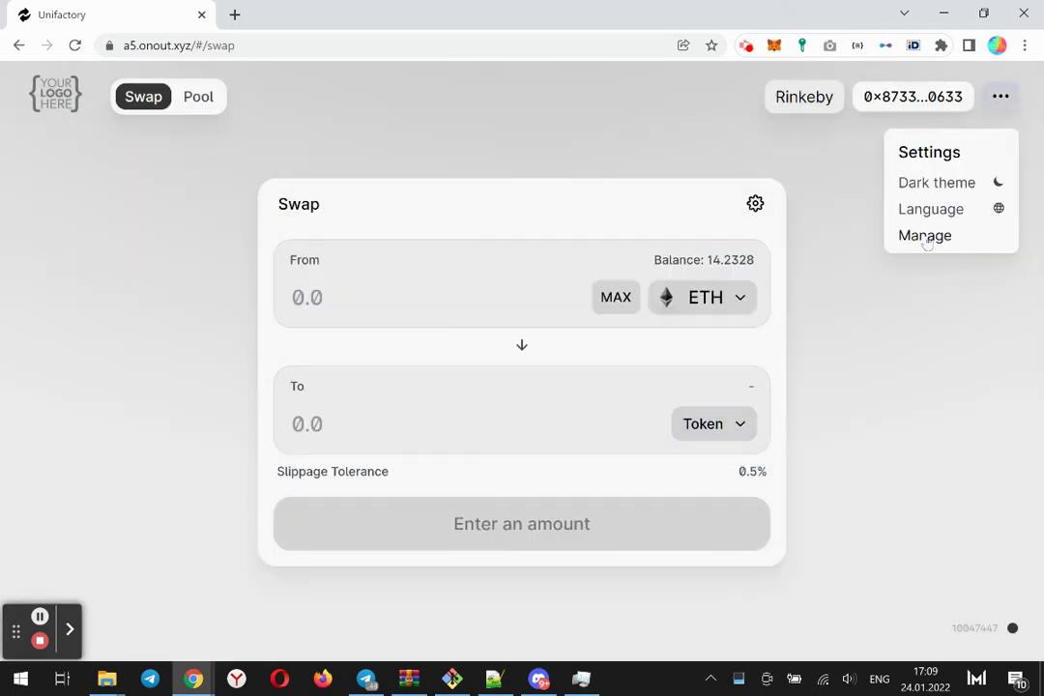
pyautogui.click(924, 236)
pyautogui.scroll(-6, 860, 354)
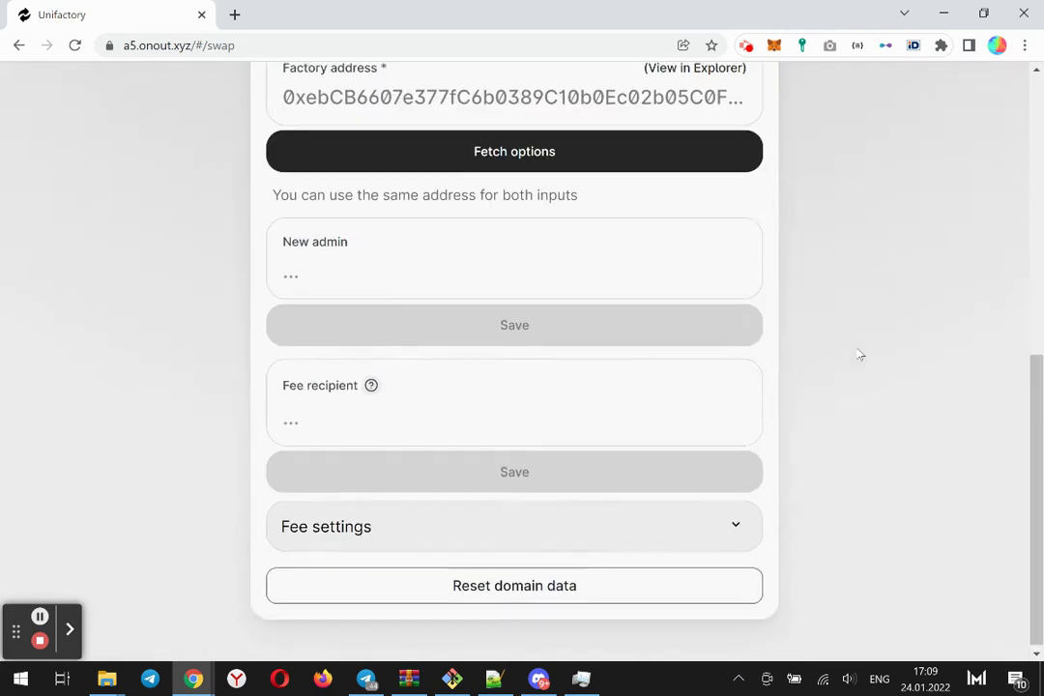
pyautogui.scroll(6, 856, 354)
# Examine the Interface settings, including the logo, link sections, token lists and primary color.
pyautogui.click(576, 307)
pyautogui.scroll(-2, 471, 352)
pyautogui.scroll(-4, 390, 377)
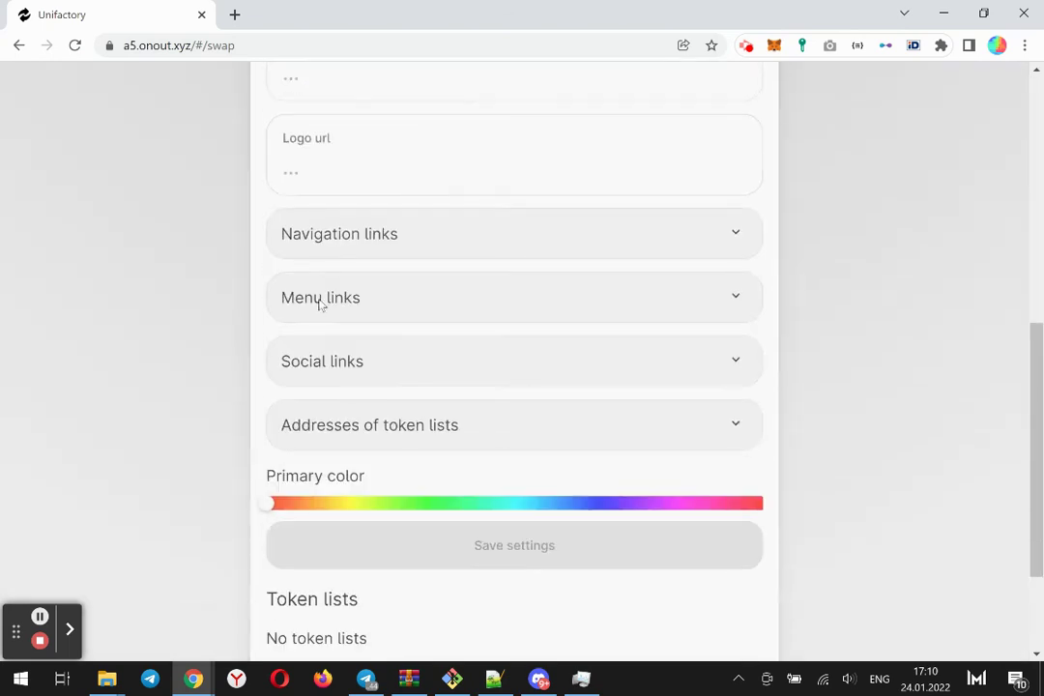
pyautogui.scroll(-2, 331, 368)
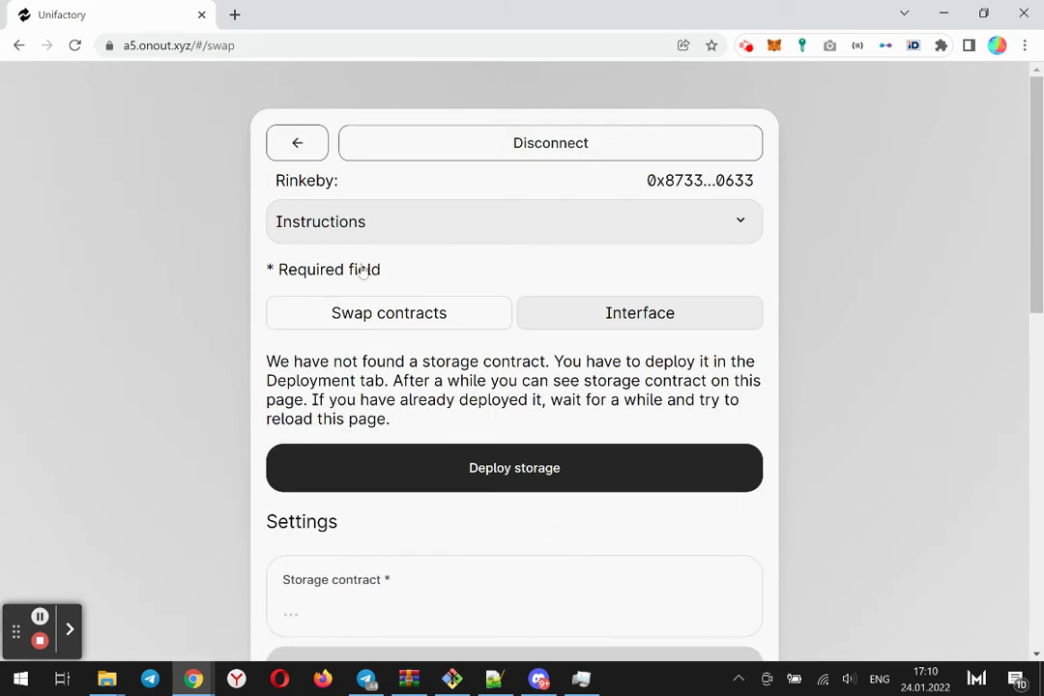
# Return to the swap contracts settings and copy the admin wallet address.
pyautogui.click(400, 325)
pyautogui.scroll(-6, 537, 412)
pyautogui.scroll(2, 489, 209)
pyautogui.scroll(3, 406, 237)
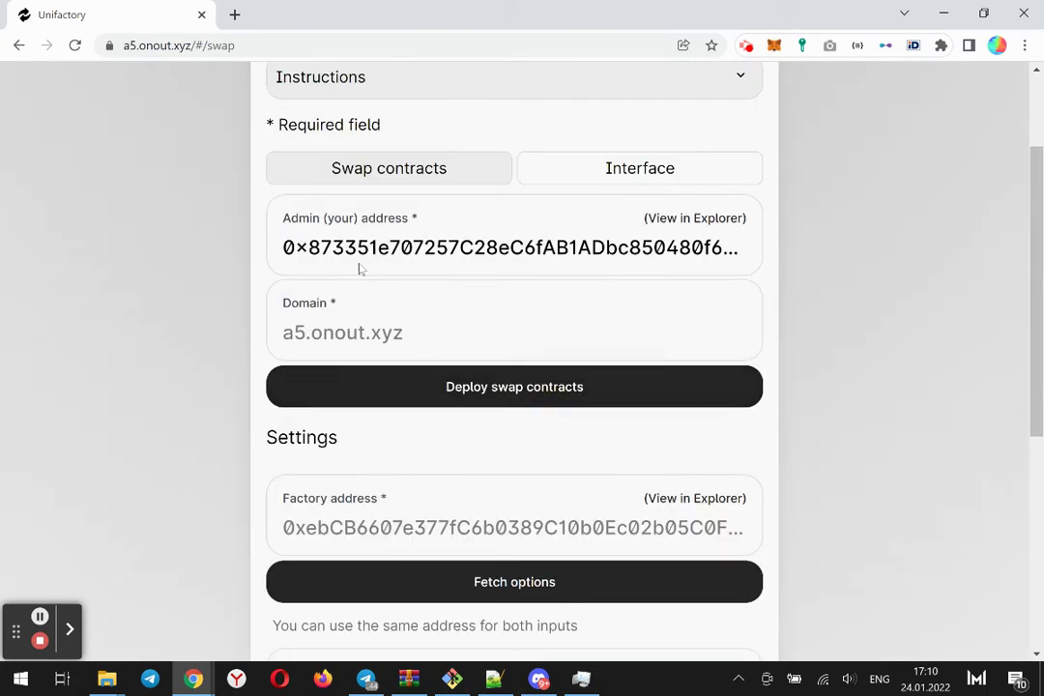
pyautogui.doubleClick(362, 245)
pyautogui.rightClick(366, 250)
pyautogui.click(438, 311)
# Set the copied admin address as the fee recipient, save it and confirm the transaction in MetaMask.
pyautogui.scroll(-3, 217, 368)
pyautogui.click(216, 366)
pyautogui.scroll(-2, 354, 365)
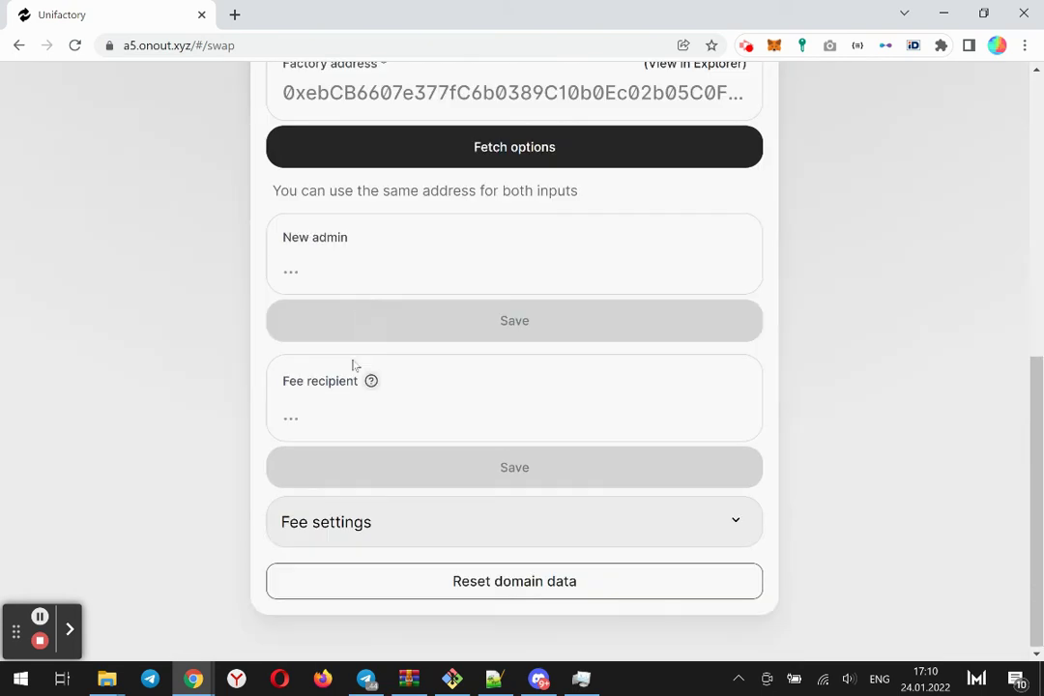
pyautogui.click(336, 414)
pyautogui.rightClick(337, 414)
pyautogui.click(425, 294)
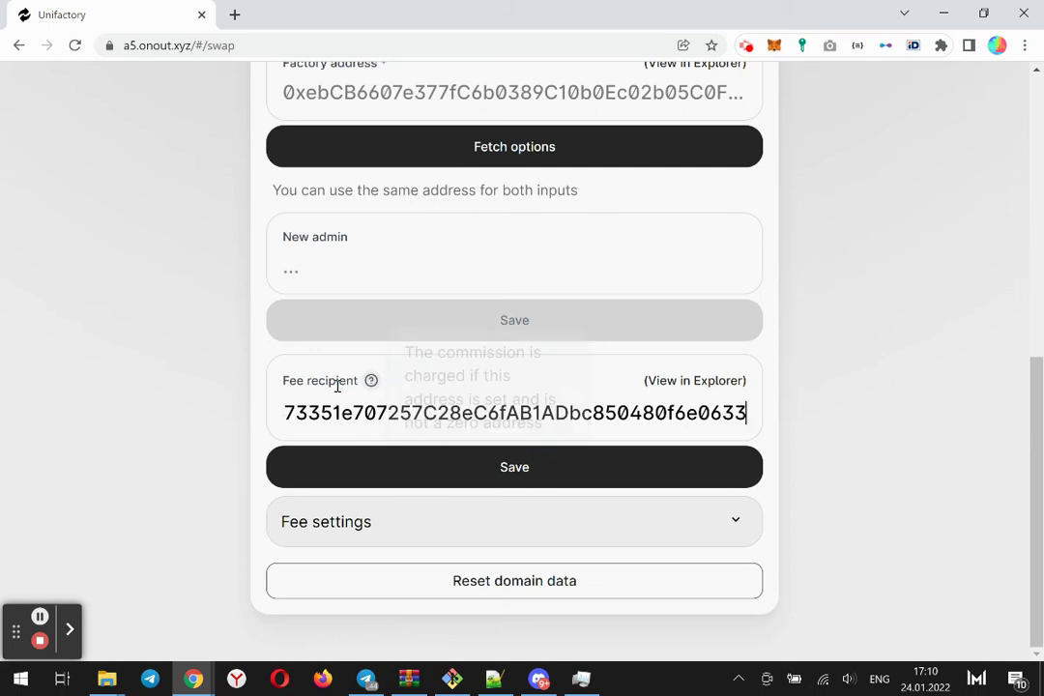
pyautogui.click(422, 461)
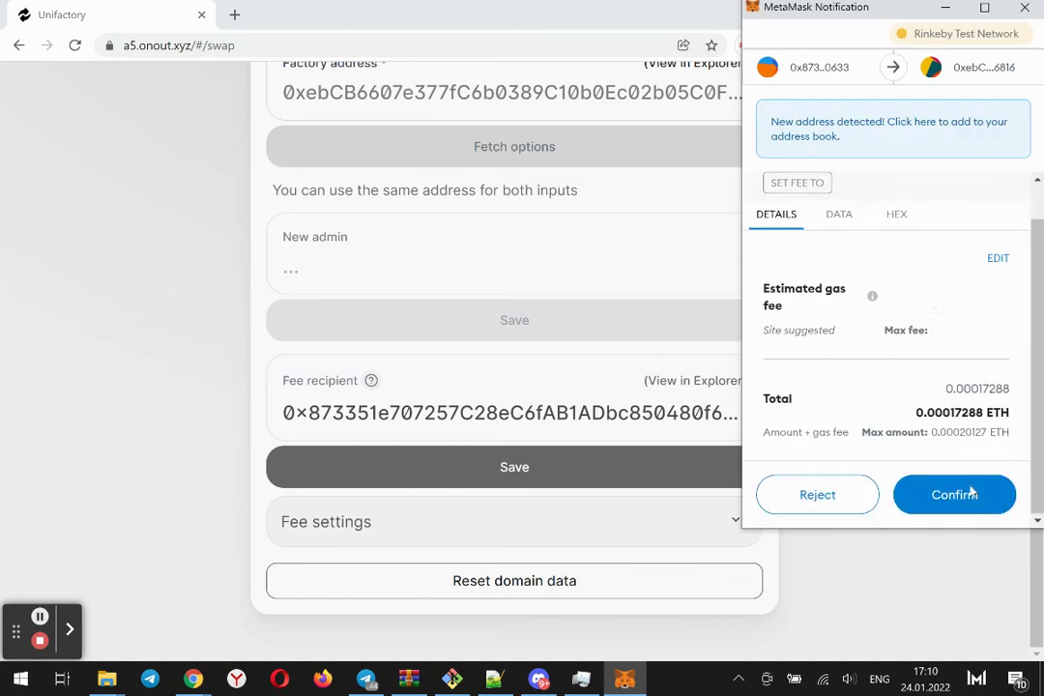
pyautogui.click(953, 523)
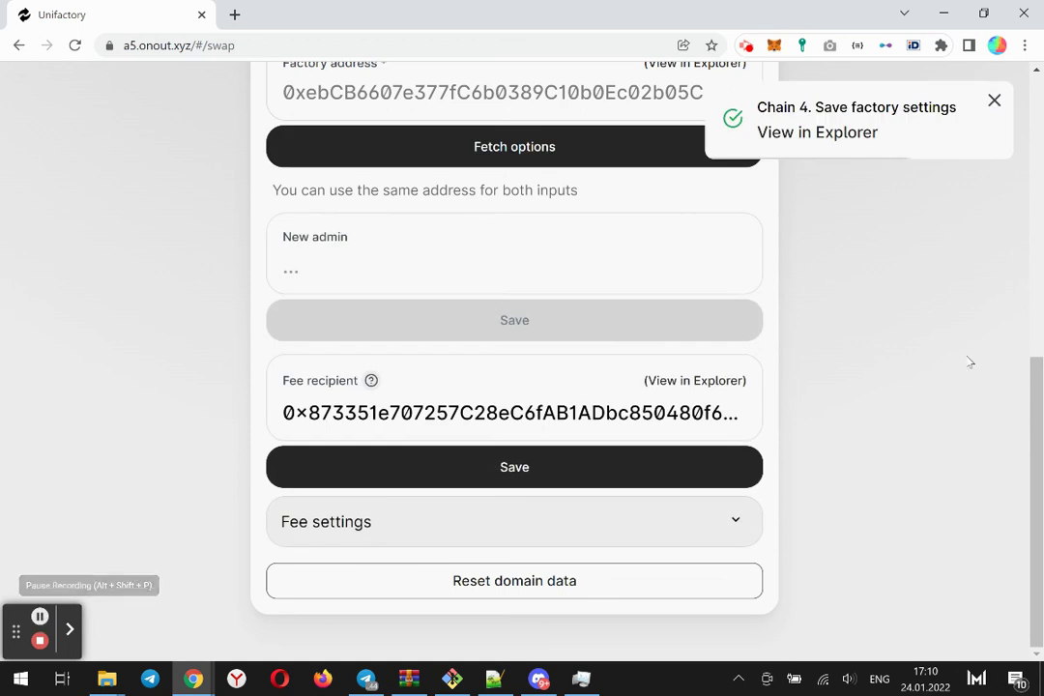
pyautogui.click(994, 100)
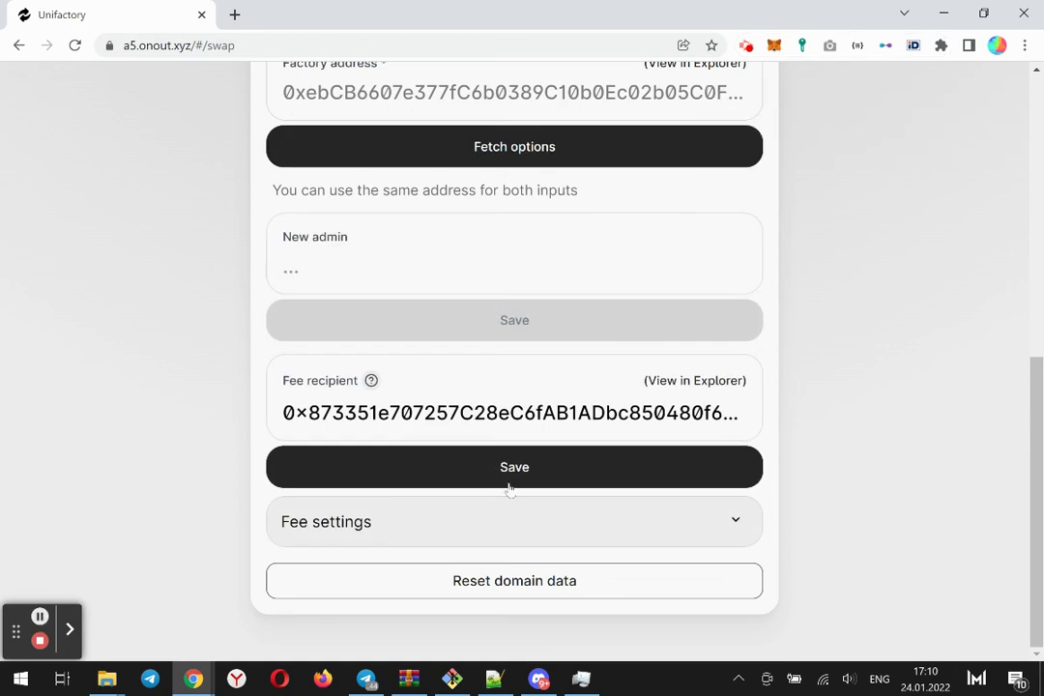
# Expand the fee settings and set the total fee to 10 percent.
pyautogui.click(455, 508)
pyautogui.scroll(-3, 799, 518)
pyautogui.scroll(-3, 529, 488)
pyautogui.doubleClick(373, 333)
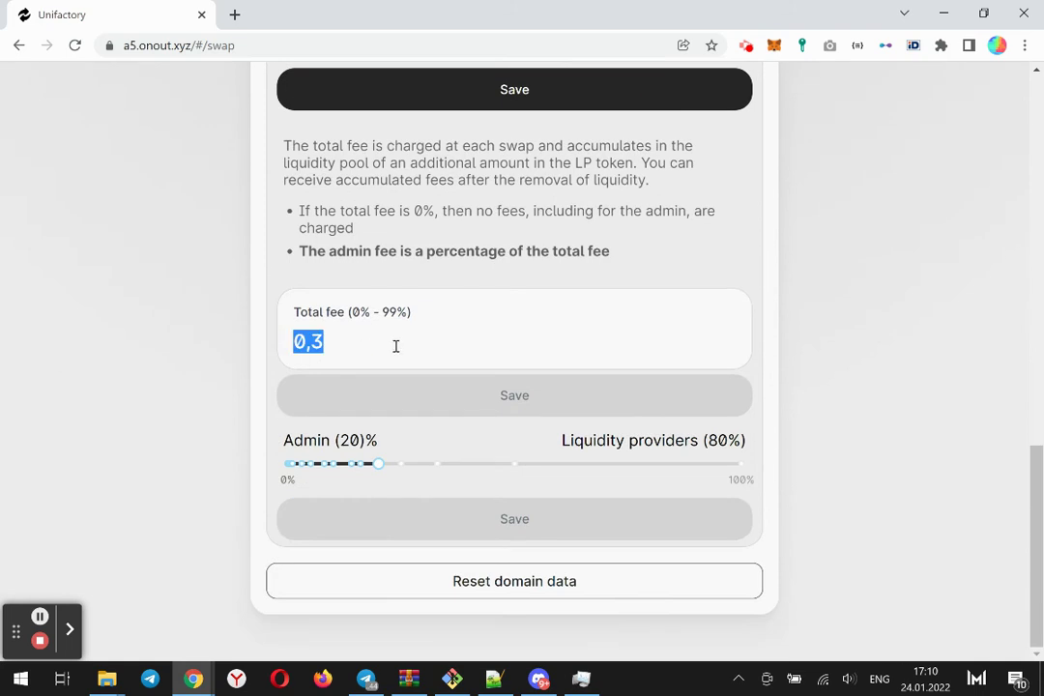
pyautogui.click(342, 342)
pyautogui.hotkey('ctrl', 'a')
pyautogui.write('10')
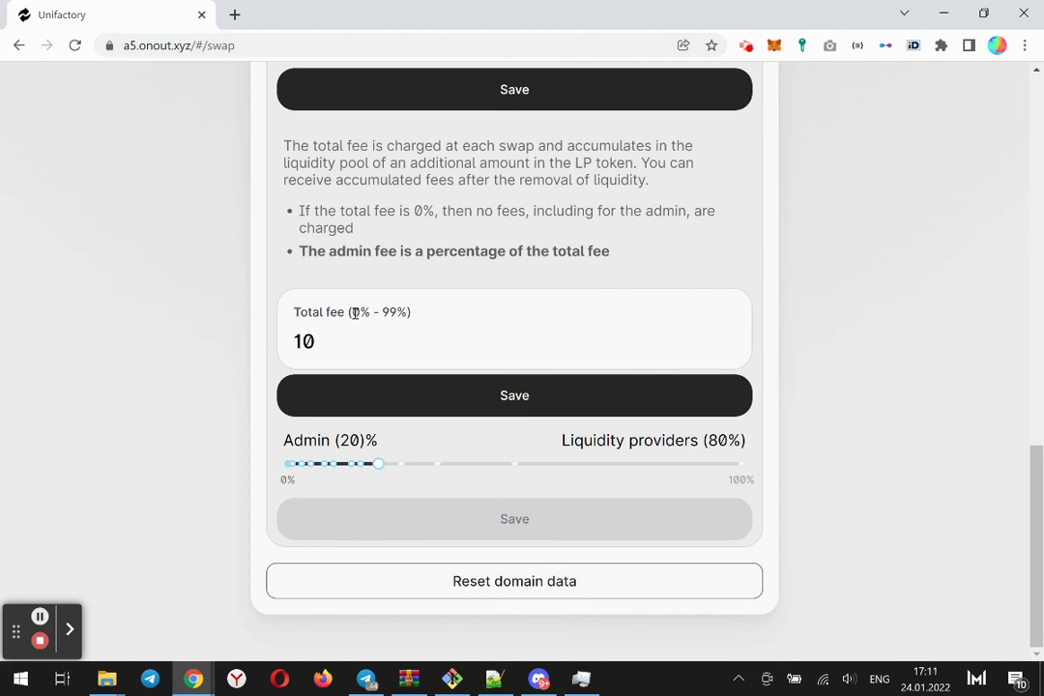
# Set the admin share of the total fee to 50%, leaving 50% for liquidity providers.
pyautogui.doubleClick(401, 252)
pyautogui.moveTo(377, 464); pyautogui.dragTo(515, 464)
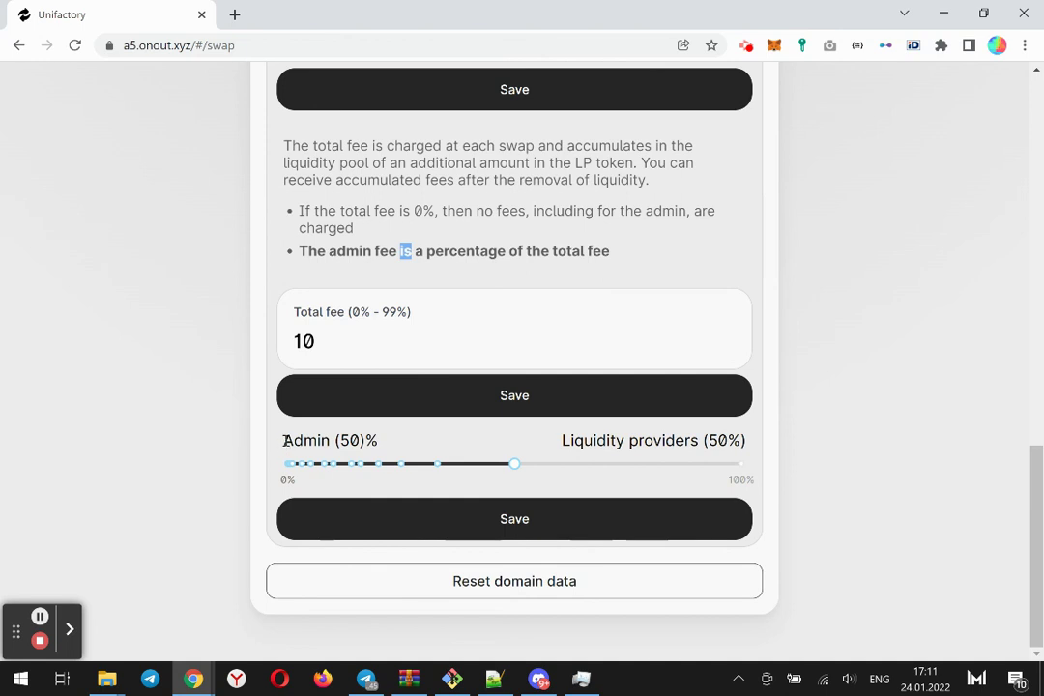
pyautogui.moveTo(287, 441)
pyautogui.mouseDown()
pyautogui.moveTo(341, 440)
pyautogui.moveTo(287, 441)
pyautogui.mouseUp()
pyautogui.moveTo(558, 453); pyautogui.dragTo(705, 447)
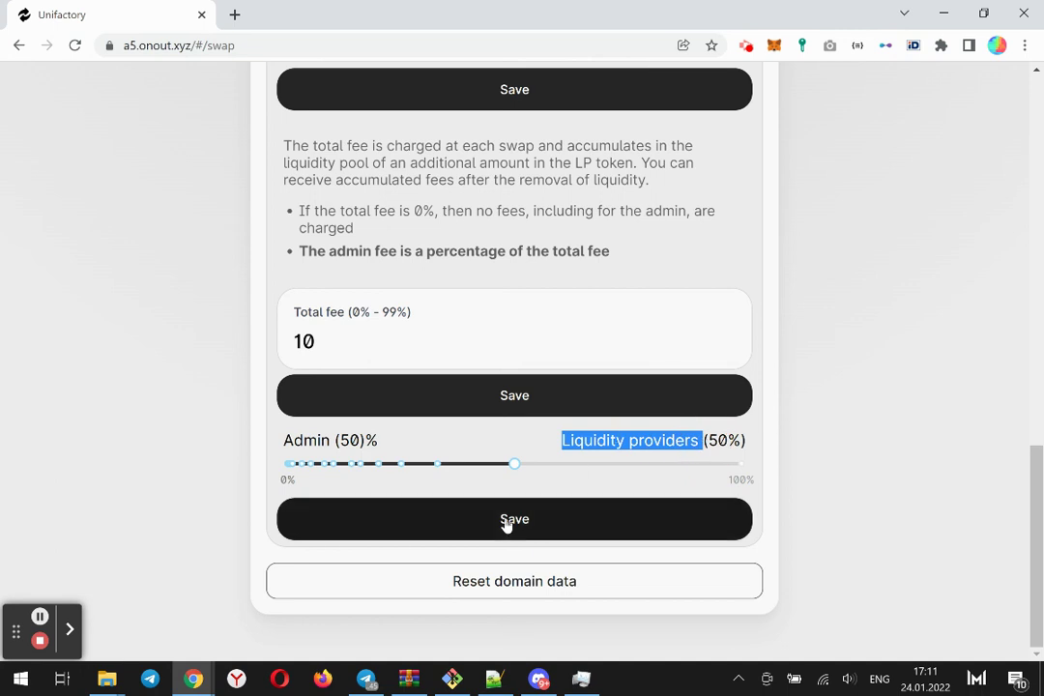
# Save the new total fee and confirm its transaction in MetaMask.
pyautogui.click(513, 396)
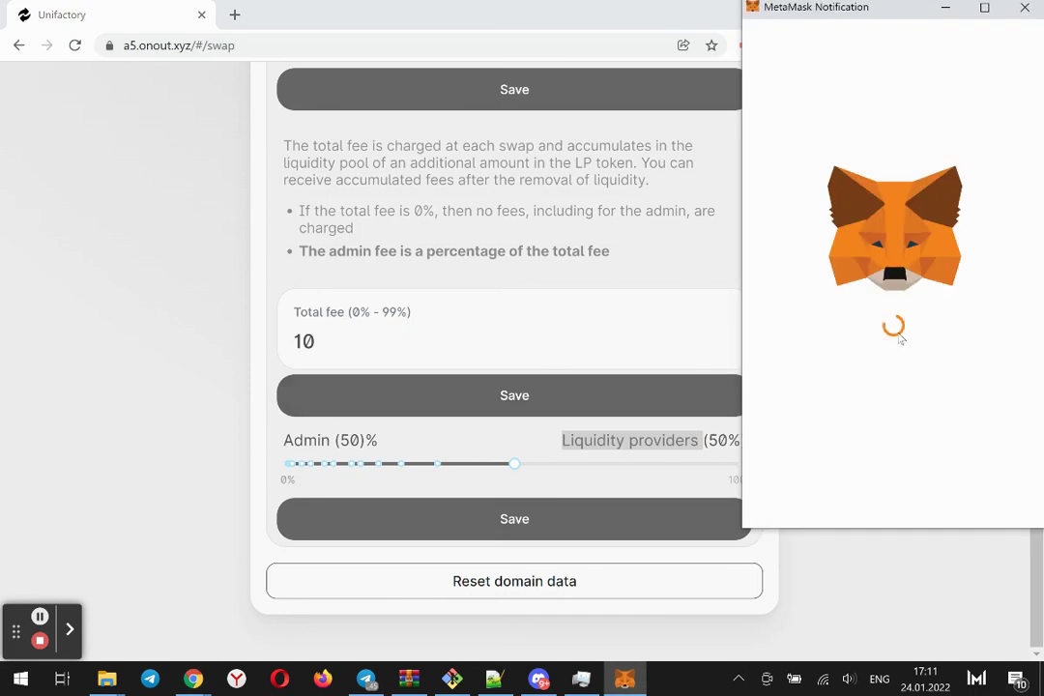
pyautogui.scroll(-1, 788, 410)
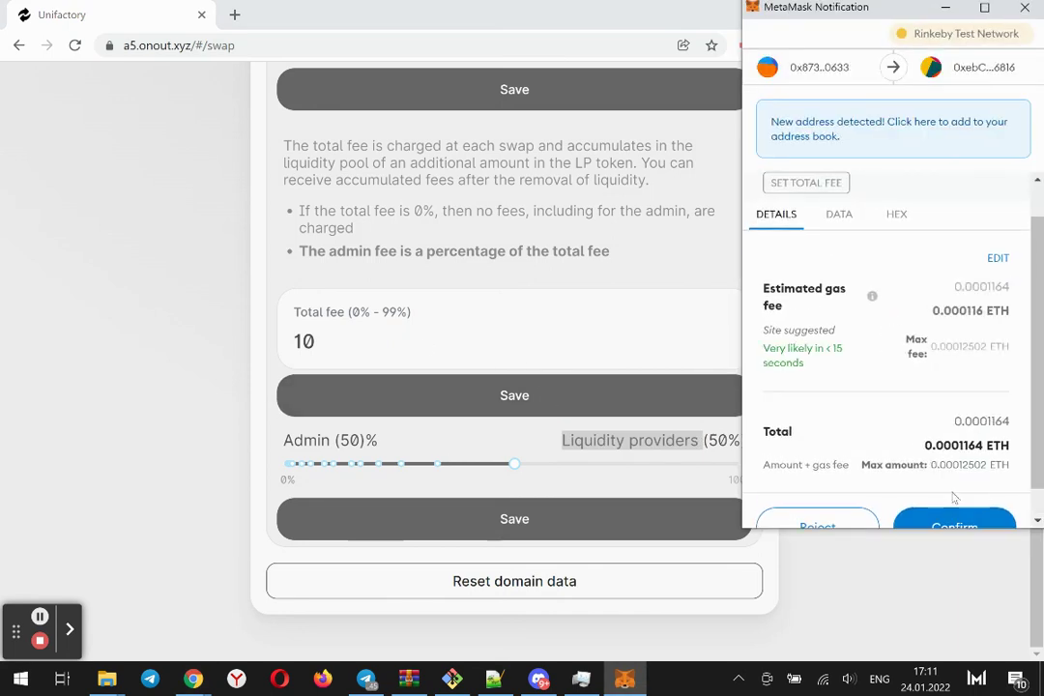
pyautogui.click(948, 507)
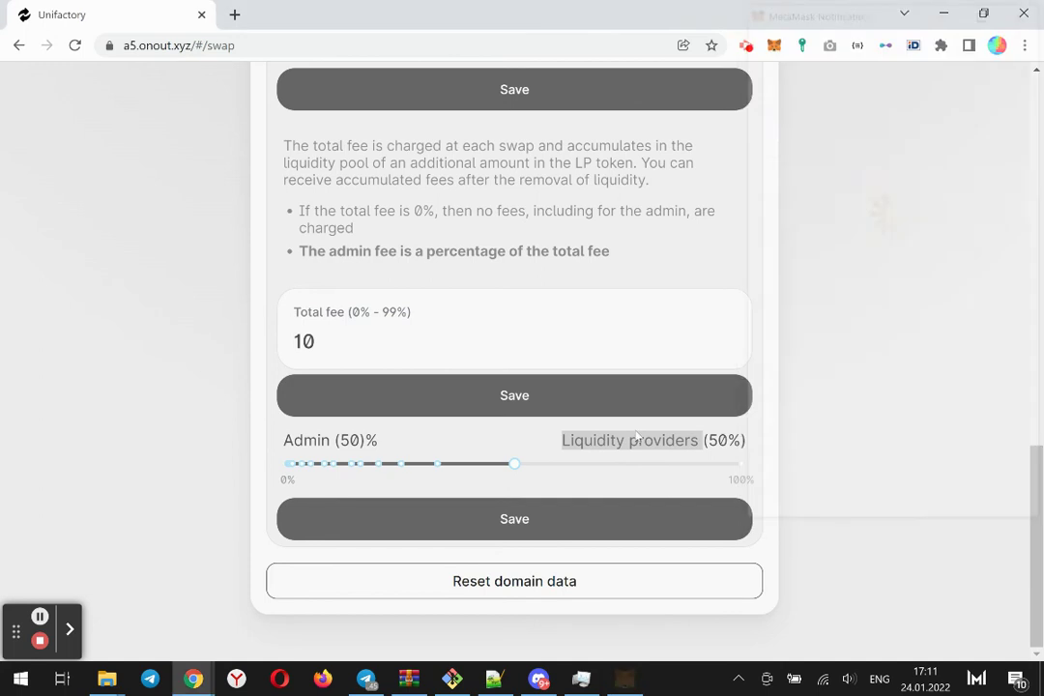
pyautogui.click(629, 442)
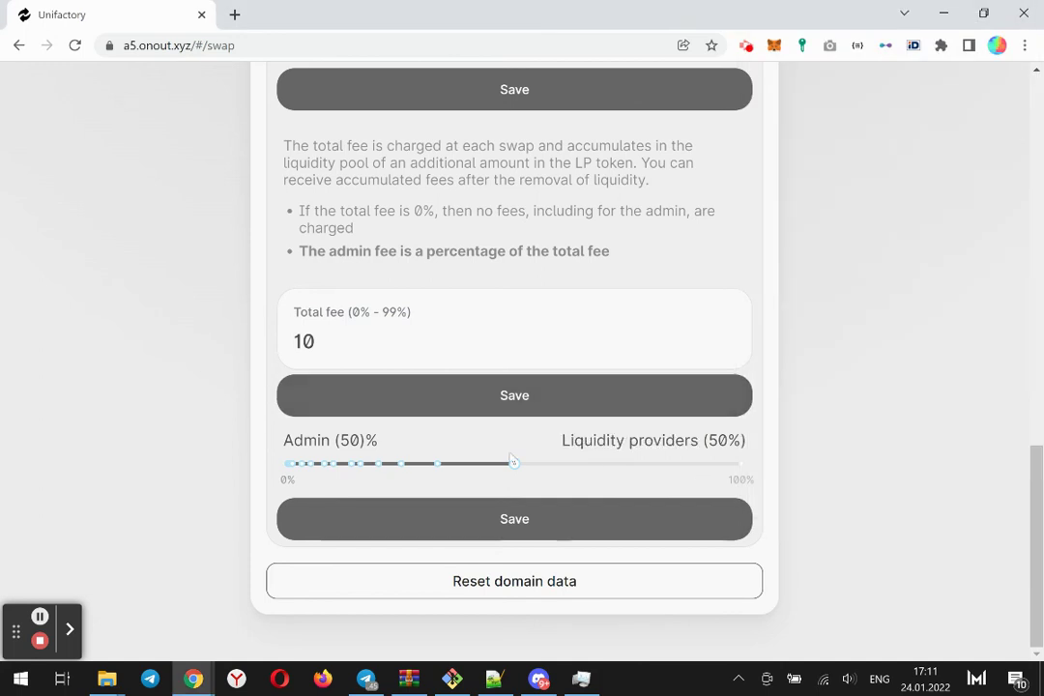
pyautogui.click(39, 616)
pyautogui.hotkey('alt', 'shift', 'p')
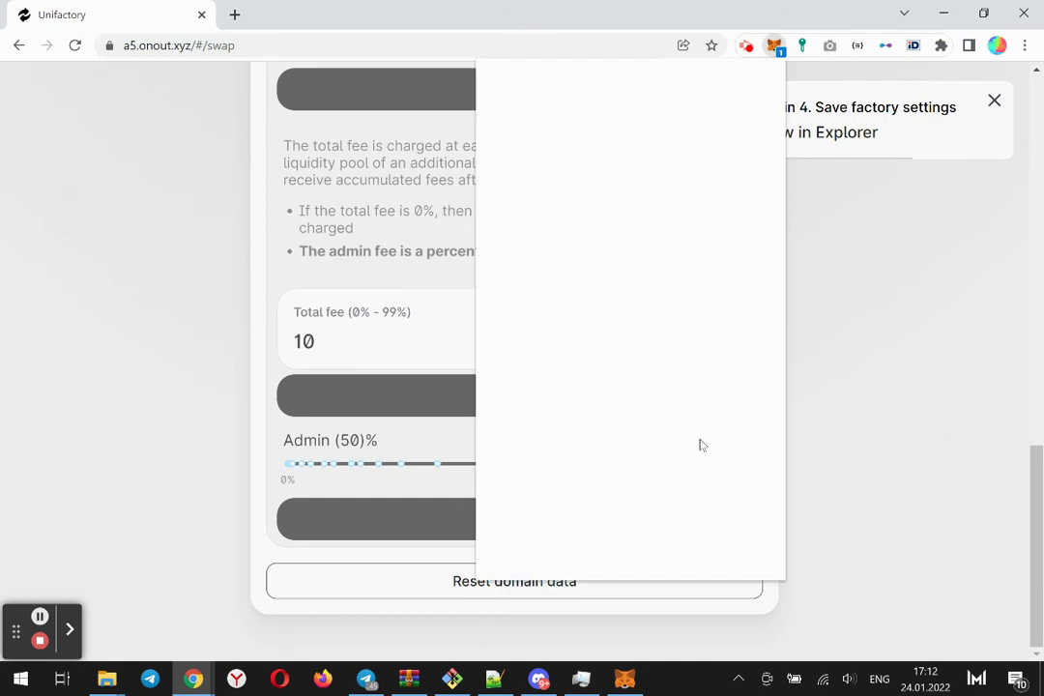
# Confirm the pending factory settings transaction in MetaMask and reload the swap page.
pyautogui.scroll(-1, 646, 408)
pyautogui.click(683, 556)
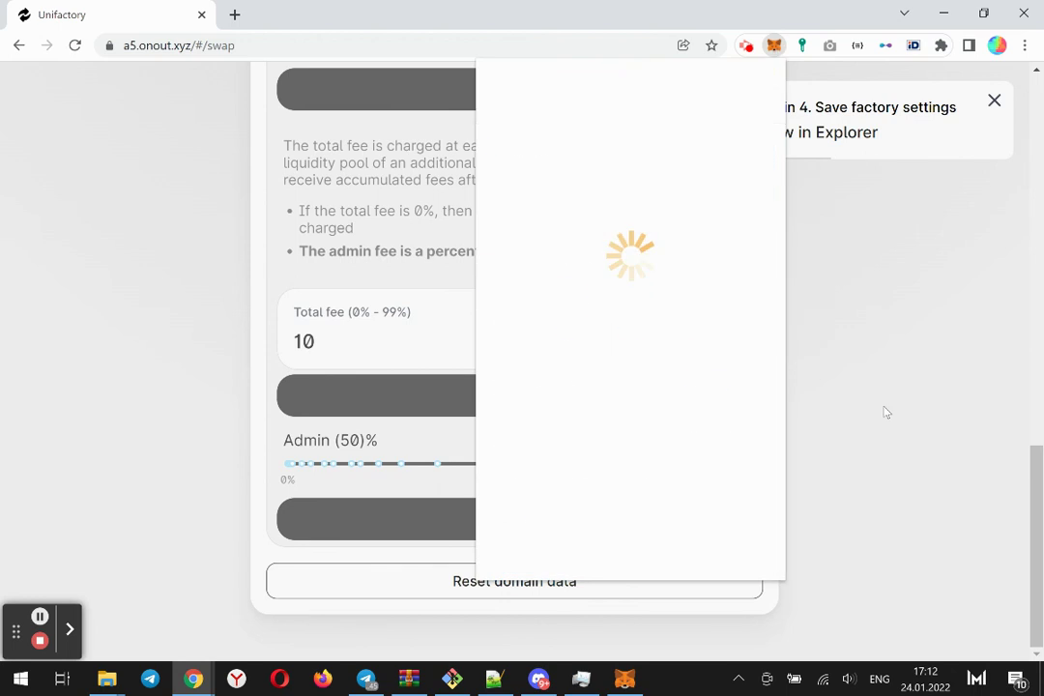
pyautogui.click(848, 400)
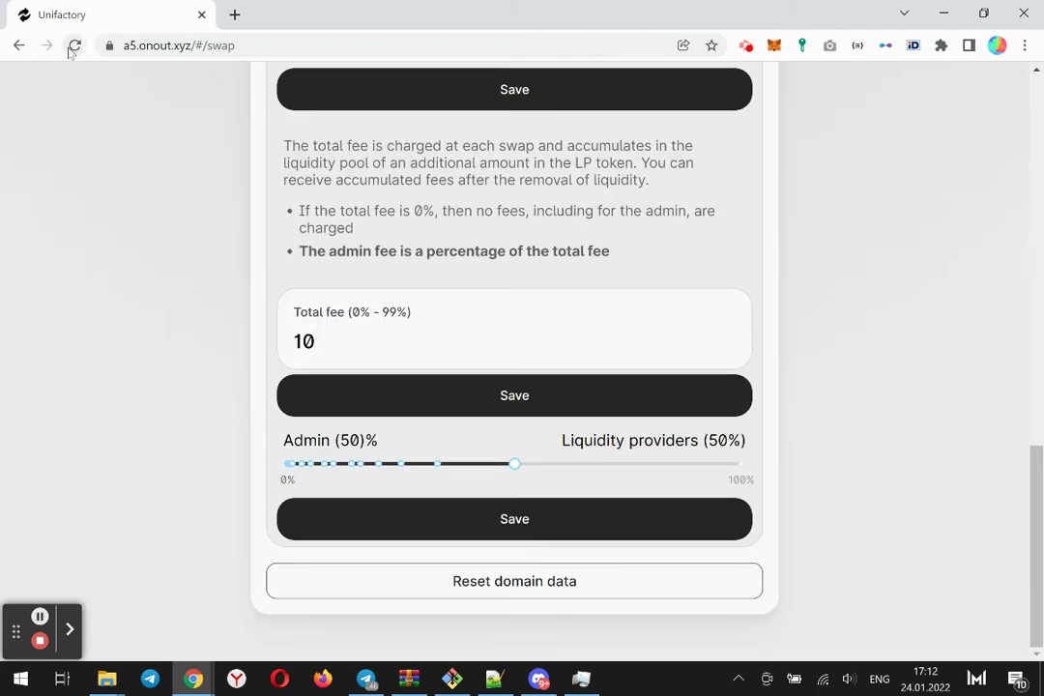
pyautogui.click(73, 46)
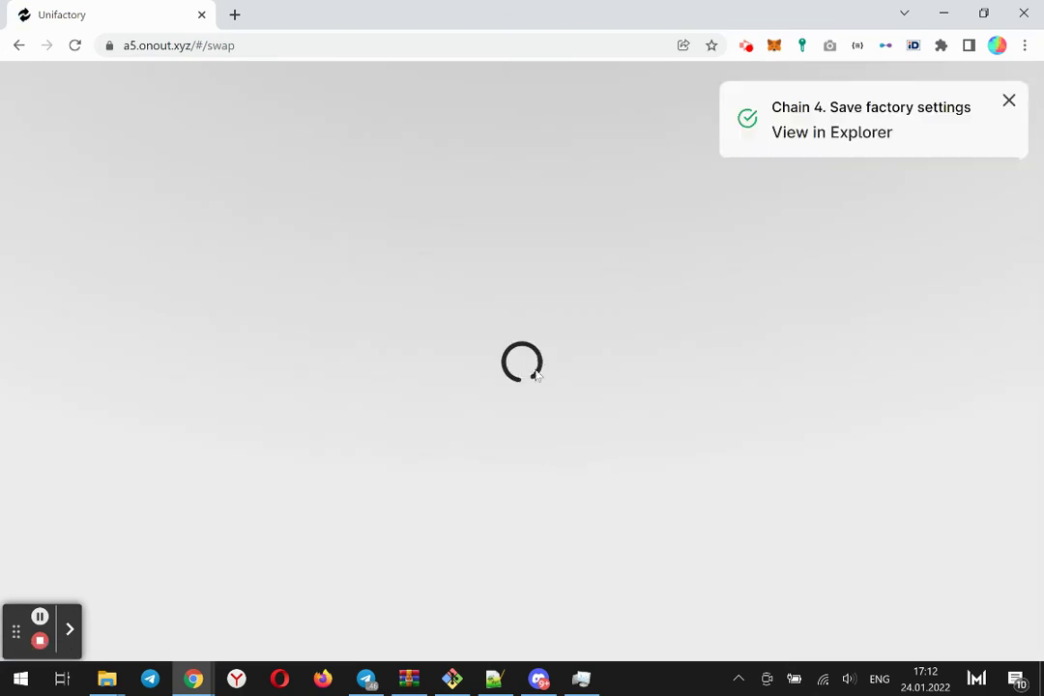
pyautogui.click(1009, 159)
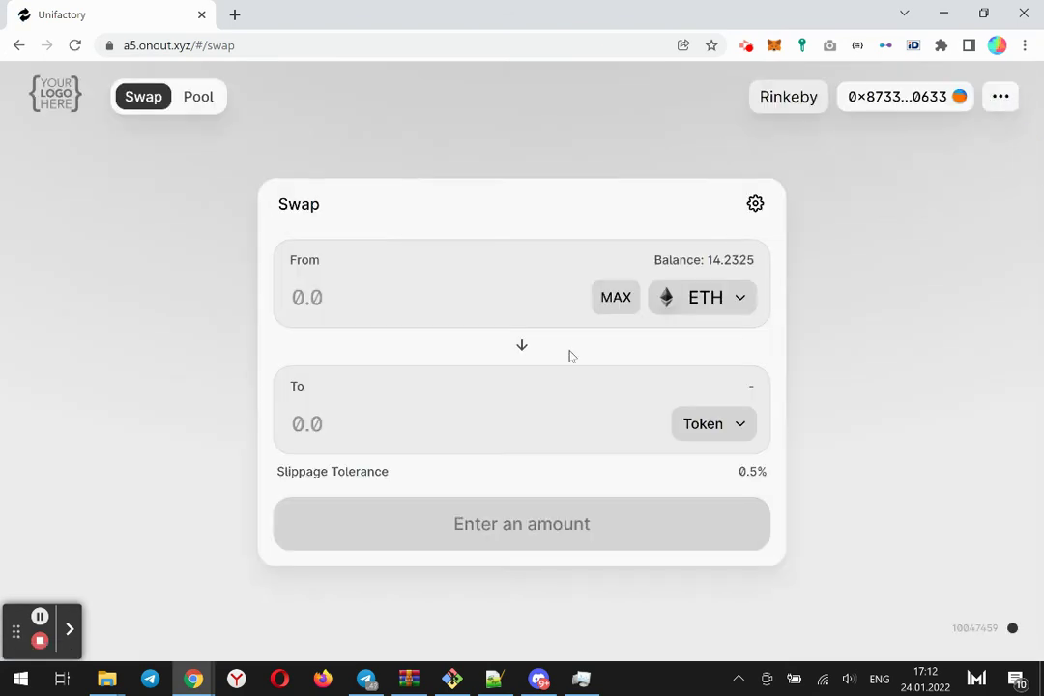
# Fetch the factory options in the site settings and check the saved total fee and admin share in the fee settings.
pyautogui.click(1000, 97)
pyautogui.click(922, 237)
pyautogui.scroll(-6, 673, 402)
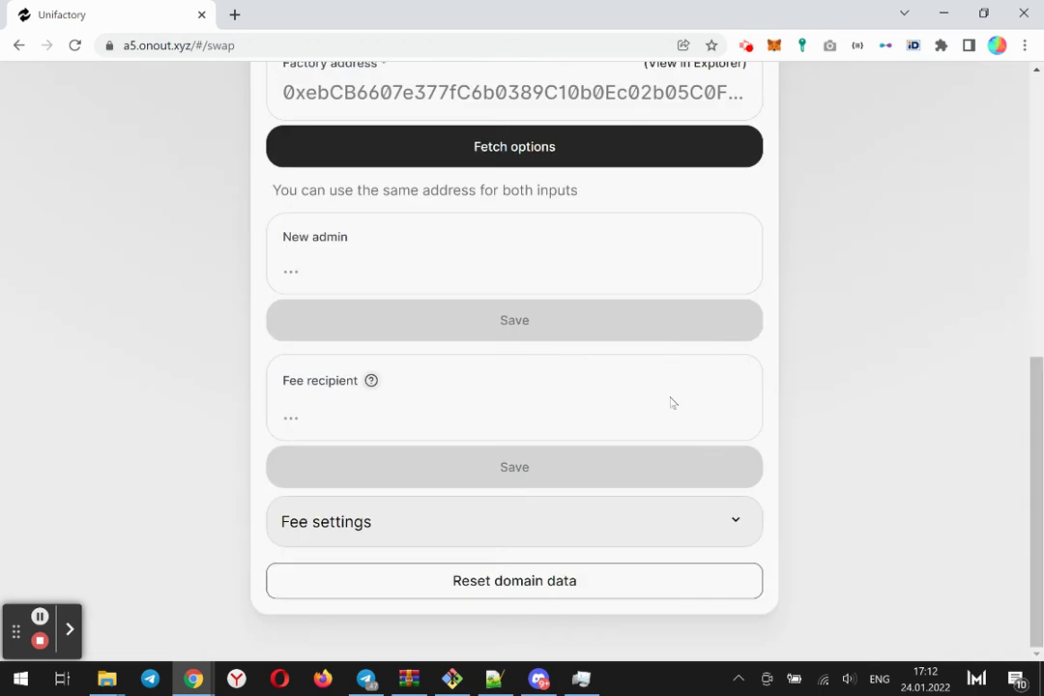
pyautogui.click(398, 532)
pyautogui.scroll(-5, 835, 476)
pyautogui.scroll(8, 461, 345)
pyautogui.scroll(-8, 543, 402)
pyautogui.scroll(-1, 515, 396)
pyautogui.scroll(5, 489, 353)
pyautogui.scroll(3, 478, 315)
pyautogui.click(498, 366)
pyautogui.scroll(-6, 435, 324)
pyautogui.scroll(-2, 440, 326)
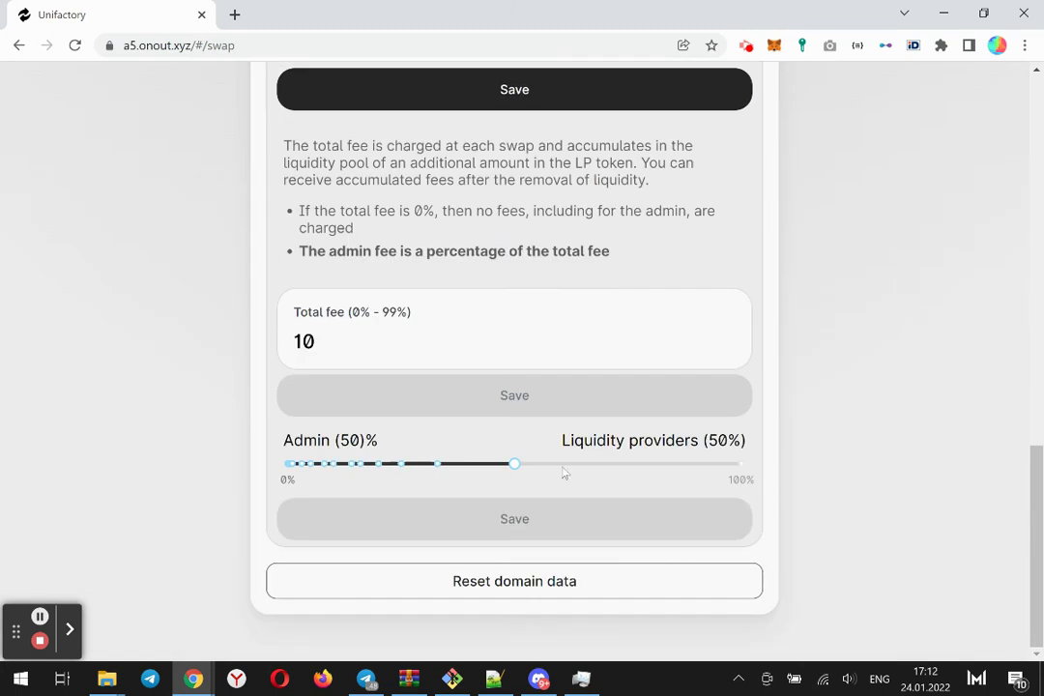
pyautogui.scroll(10, 570, 473)
pyautogui.click(297, 143)
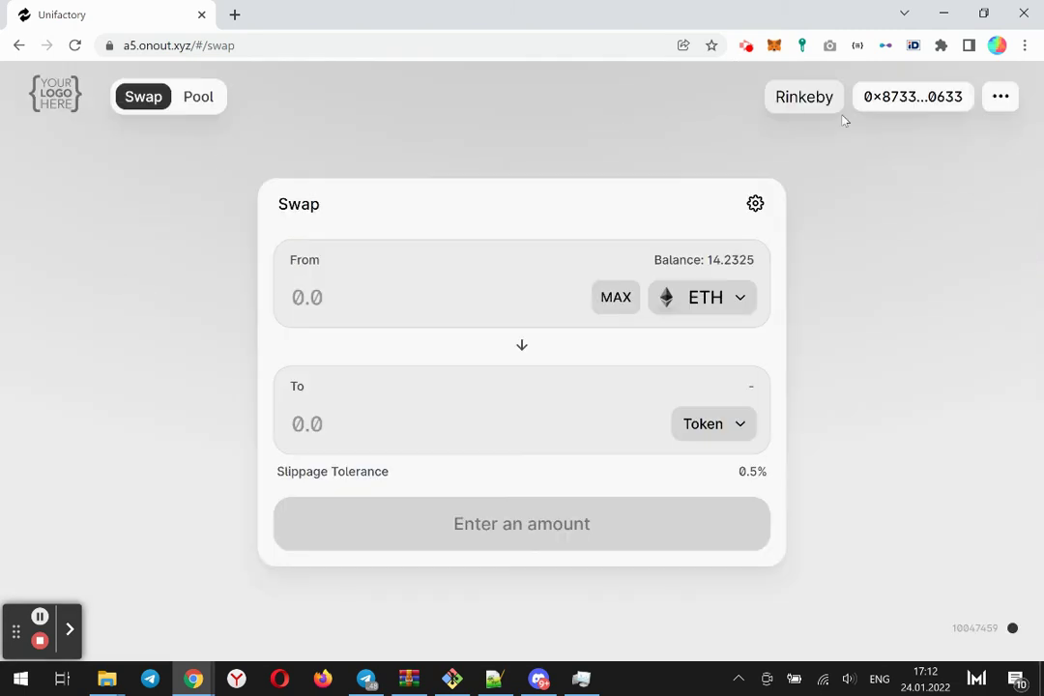
# Go to the liquidity pool page, switch MetaMask to Account 1 and view its token assets.
pyautogui.click(211, 99)
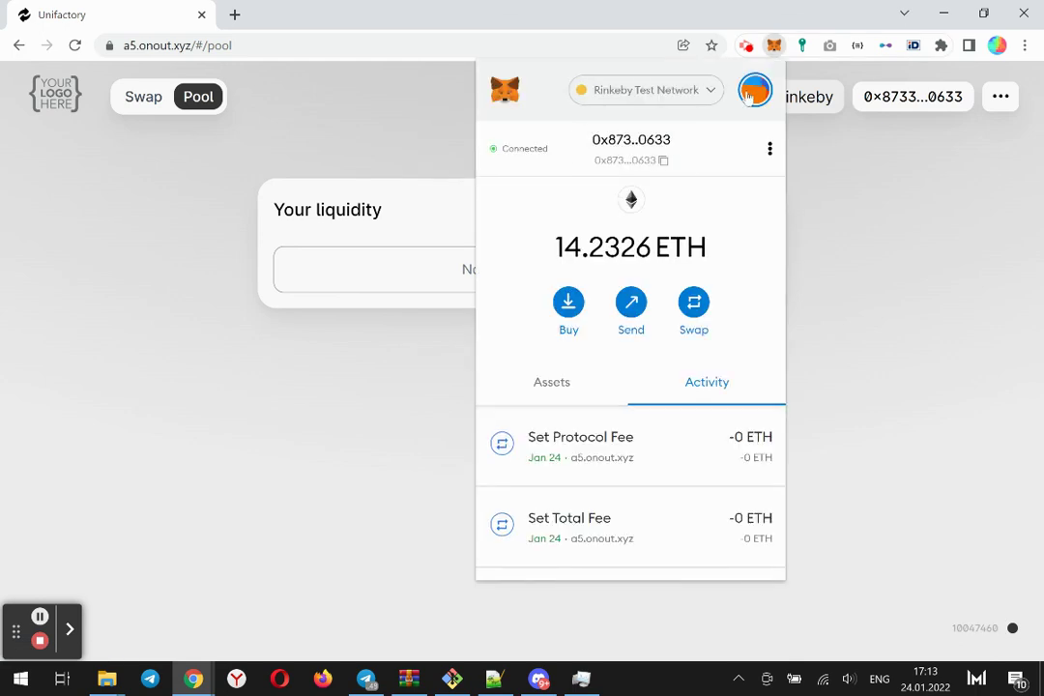
pyautogui.click(748, 98)
pyautogui.click(618, 225)
pyautogui.click(546, 385)
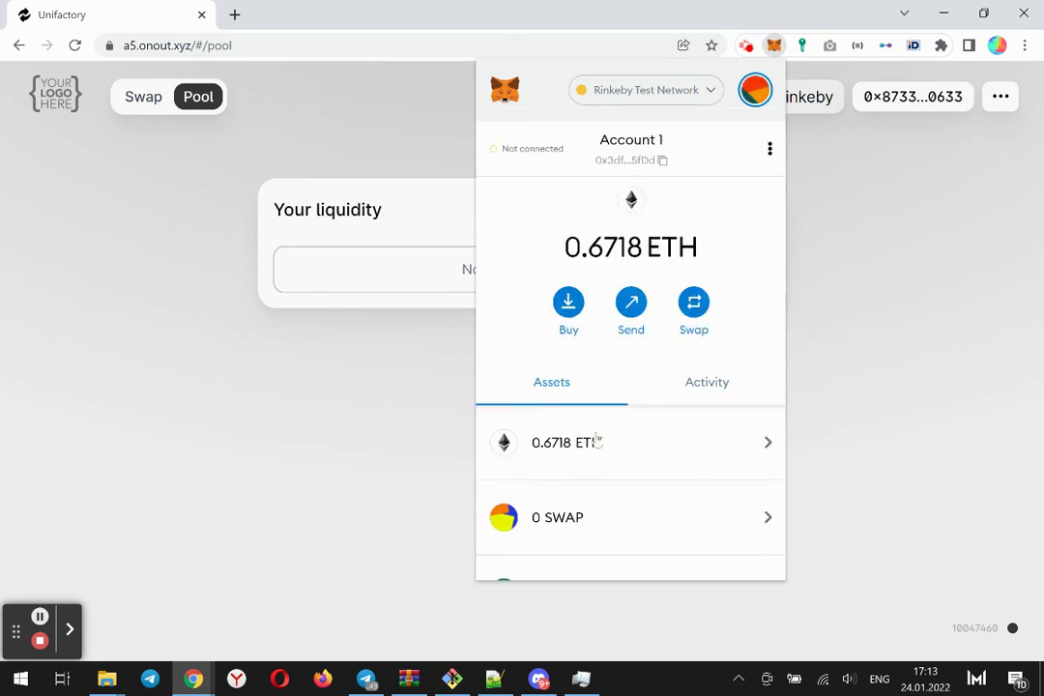
pyautogui.scroll(-2, 628, 465)
pyautogui.scroll(2, 600, 378)
# Connect Account 1 in MetaMask to the a5.onout.xyz site.
pyautogui.click(515, 150)
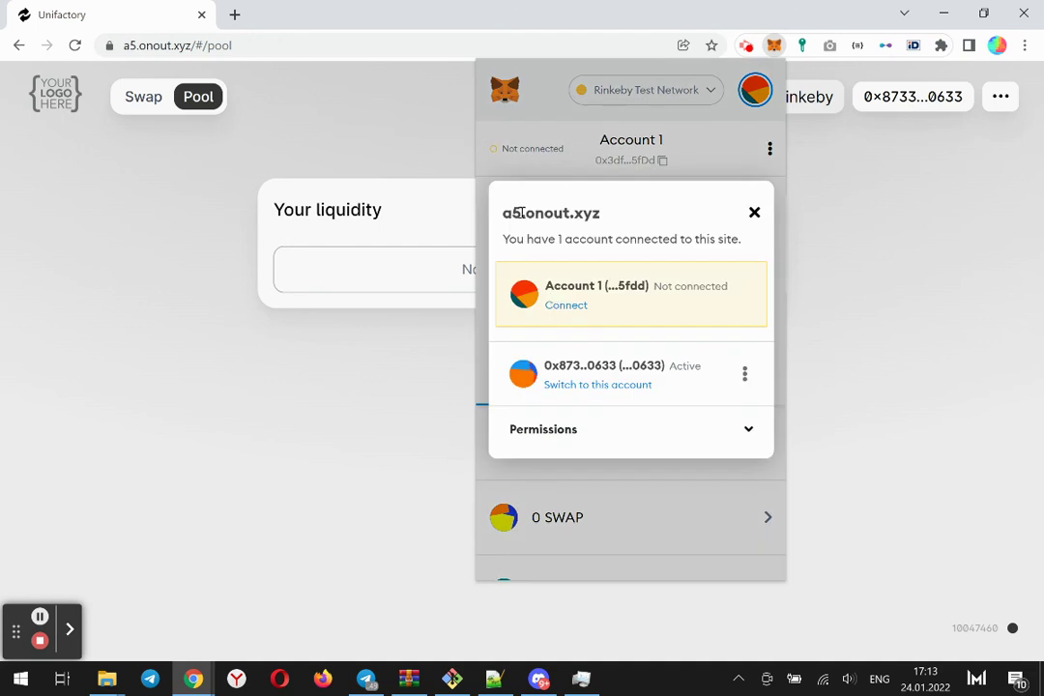
pyautogui.click(565, 305)
pyautogui.click(266, 445)
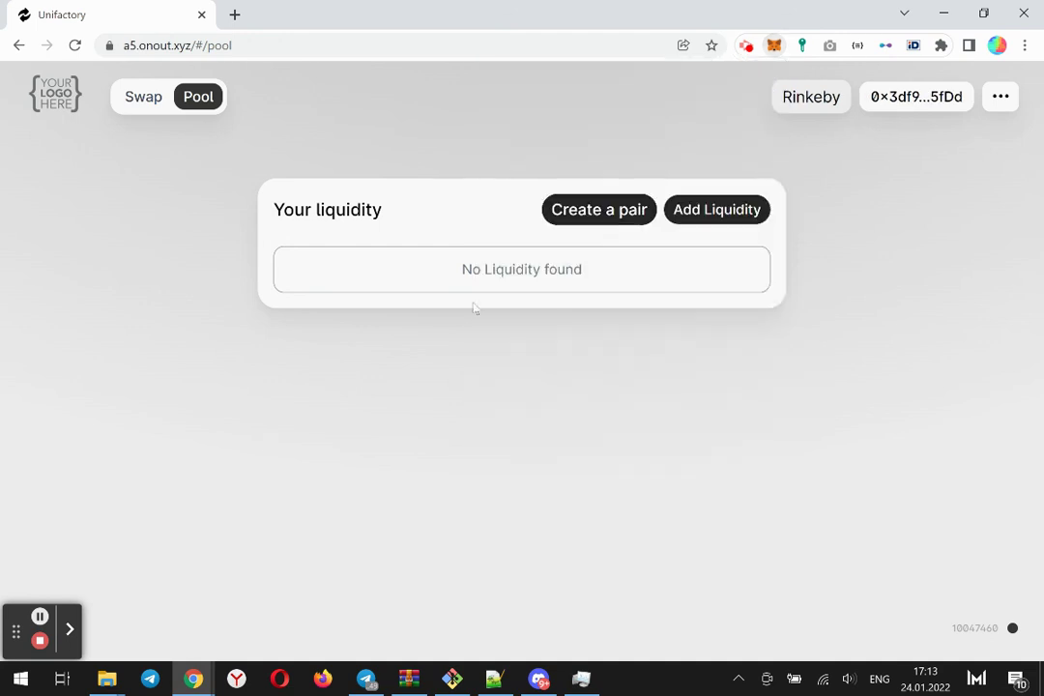
# Start creating a new liquidity pair and look through the token choices for its first input.
pyautogui.click(580, 215)
pyautogui.scroll(-1, 544, 345)
pyautogui.click(707, 319)
pyautogui.click(767, 313)
pyautogui.scroll(1, 677, 386)
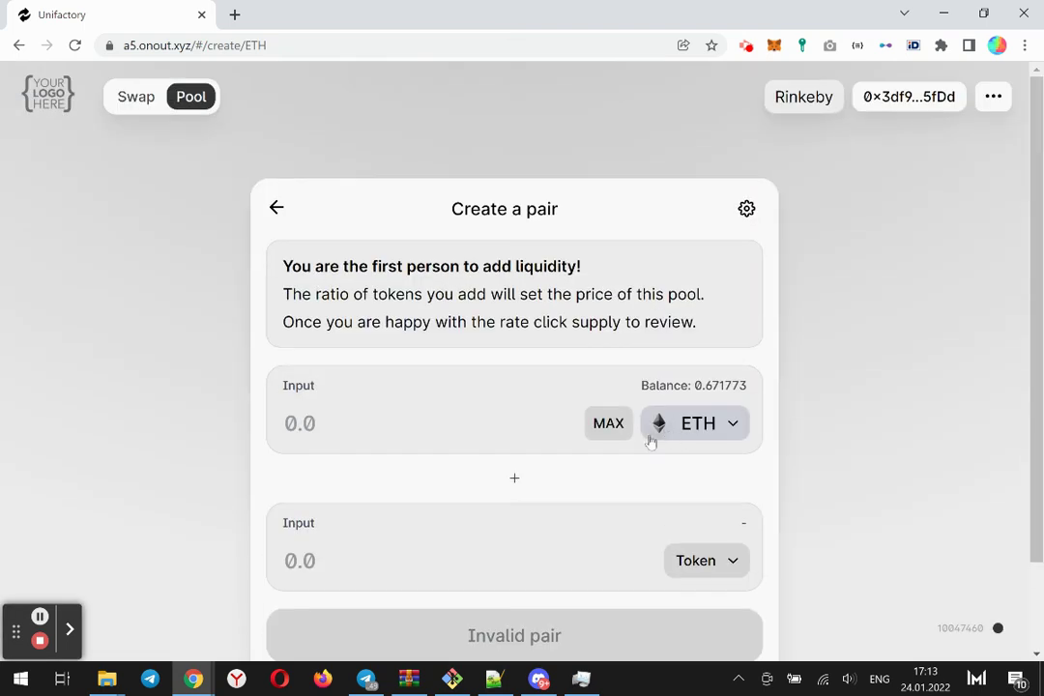
pyautogui.scroll(-1, 479, 494)
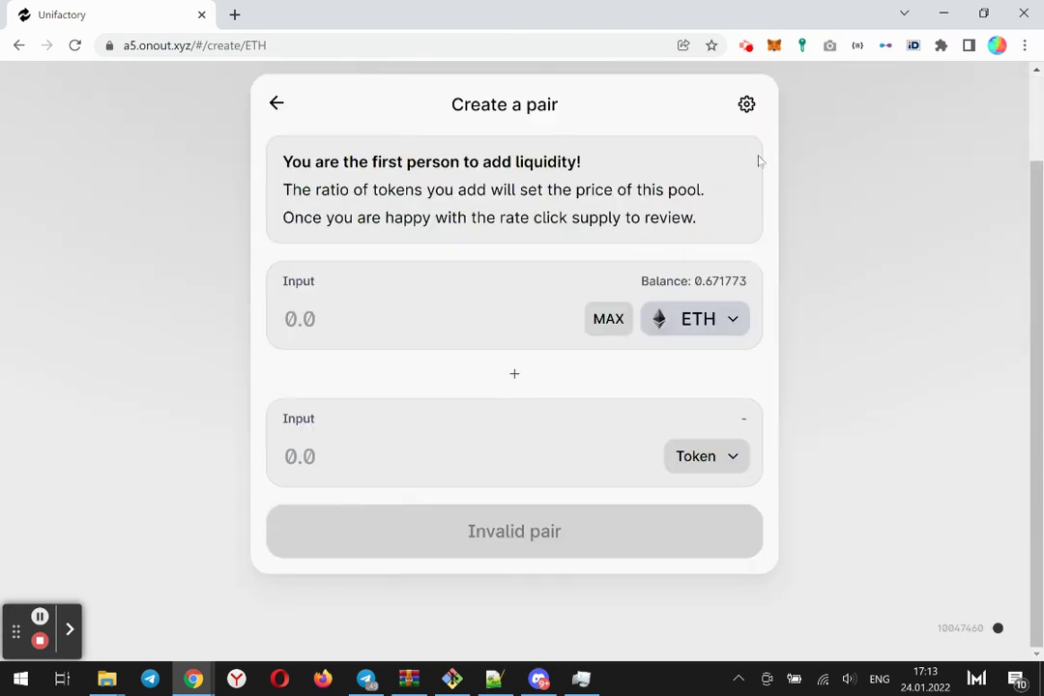
# Open the WEENUS asset in MetaMask, view it on Etherscan and copy its contract address.
pyautogui.click(744, 46)
pyautogui.click(871, 227)
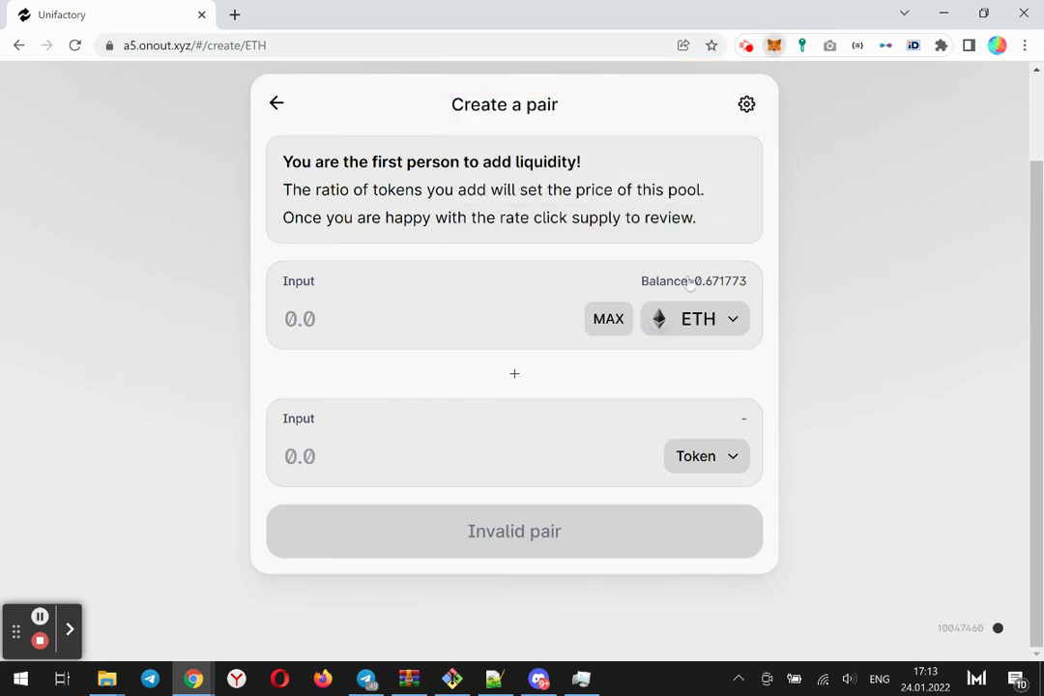
pyautogui.hotkey('alt', 'shift', 'm')
pyautogui.scroll(-2, 580, 455)
pyautogui.click(580, 383)
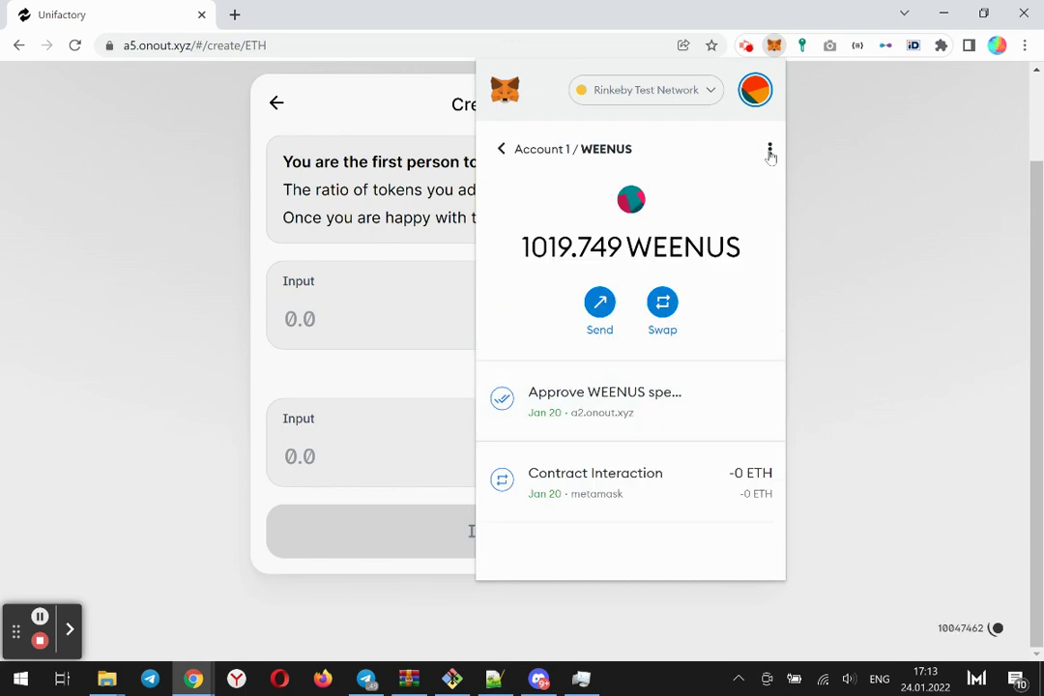
pyautogui.click(770, 152)
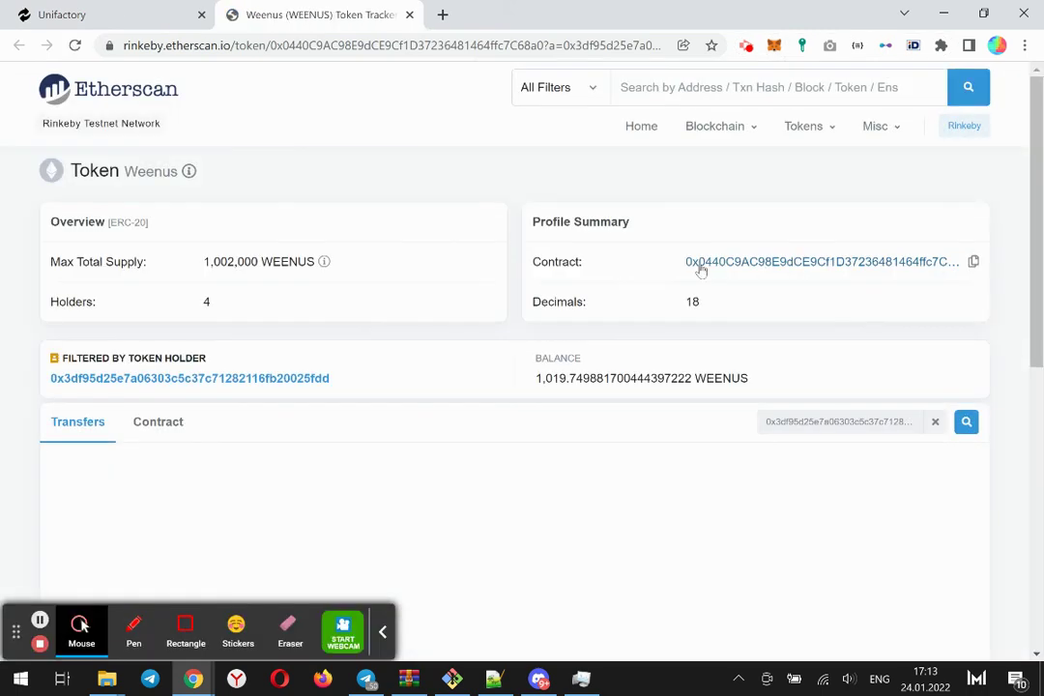
pyautogui.click(971, 262)
# Return to the pair form and paste the WEENUS contract address into token management for the first input.
pyautogui.click(140, 13)
pyautogui.click(720, 318)
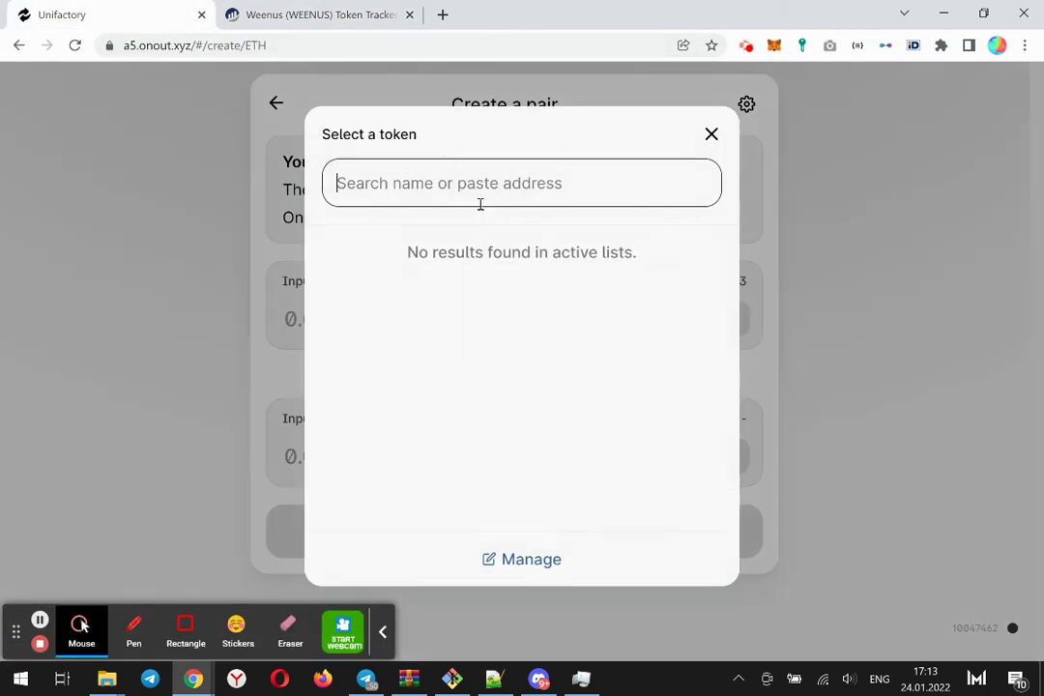
pyautogui.click(505, 558)
pyautogui.click(590, 205)
pyautogui.click(415, 277)
pyautogui.hotkey('ctrl', 'v')
pyautogui.moveTo(392, 271); pyautogui.dragTo(282, 278)
# Import the WEENUS token as the first input, acknowledging the trading risk.
pyautogui.click(673, 332)
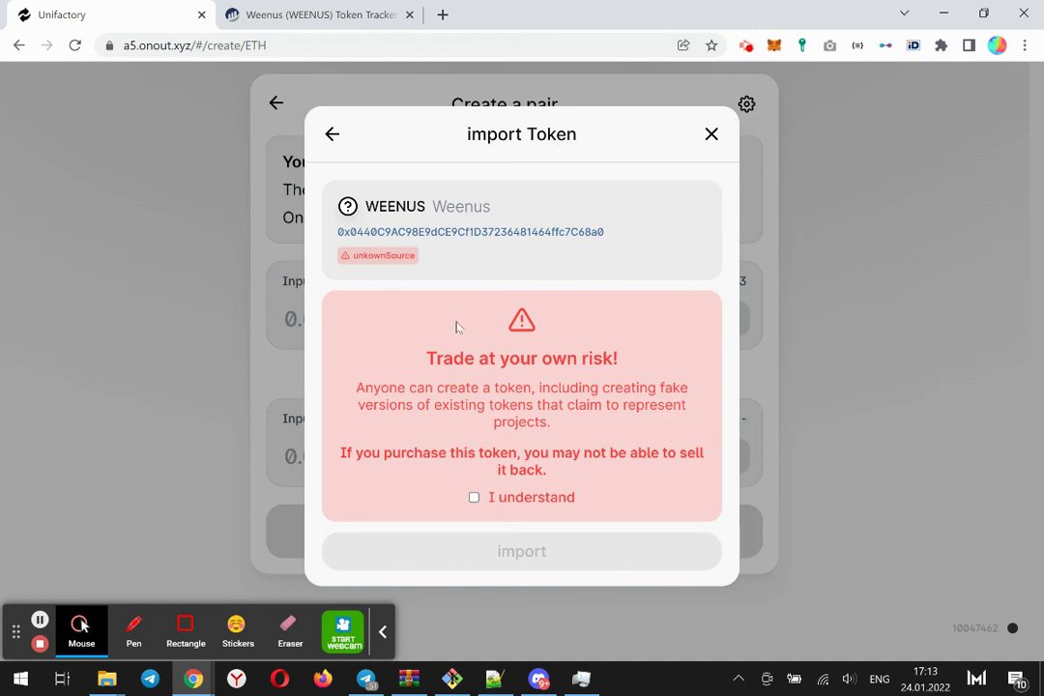
pyautogui.click(495, 499)
pyautogui.click(517, 551)
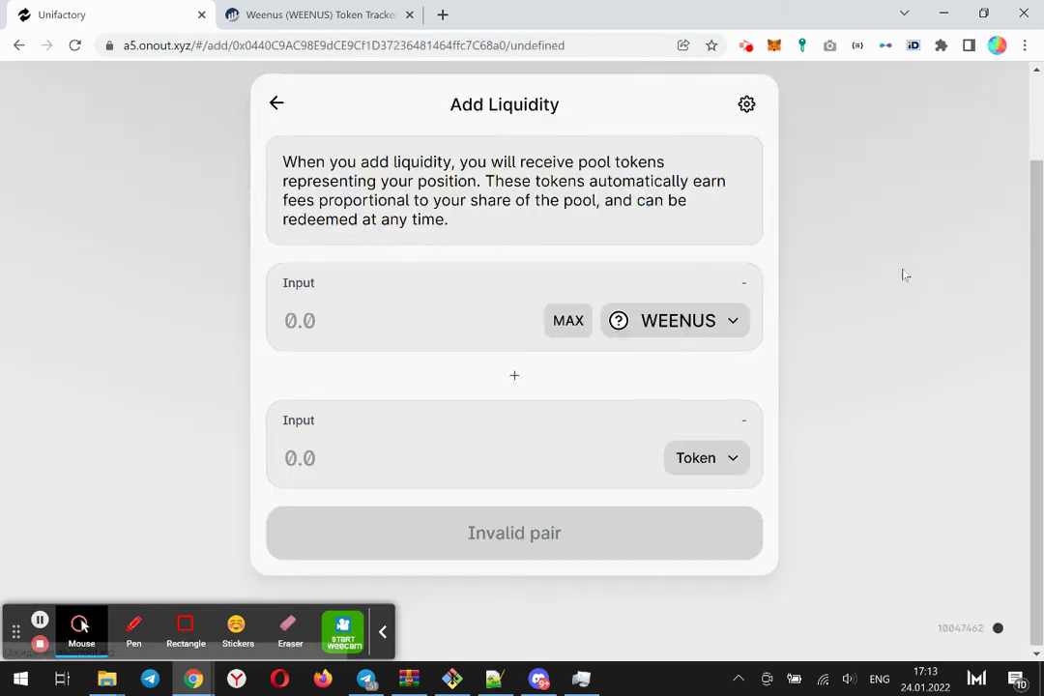
pyautogui.scroll(1, 899, 244)
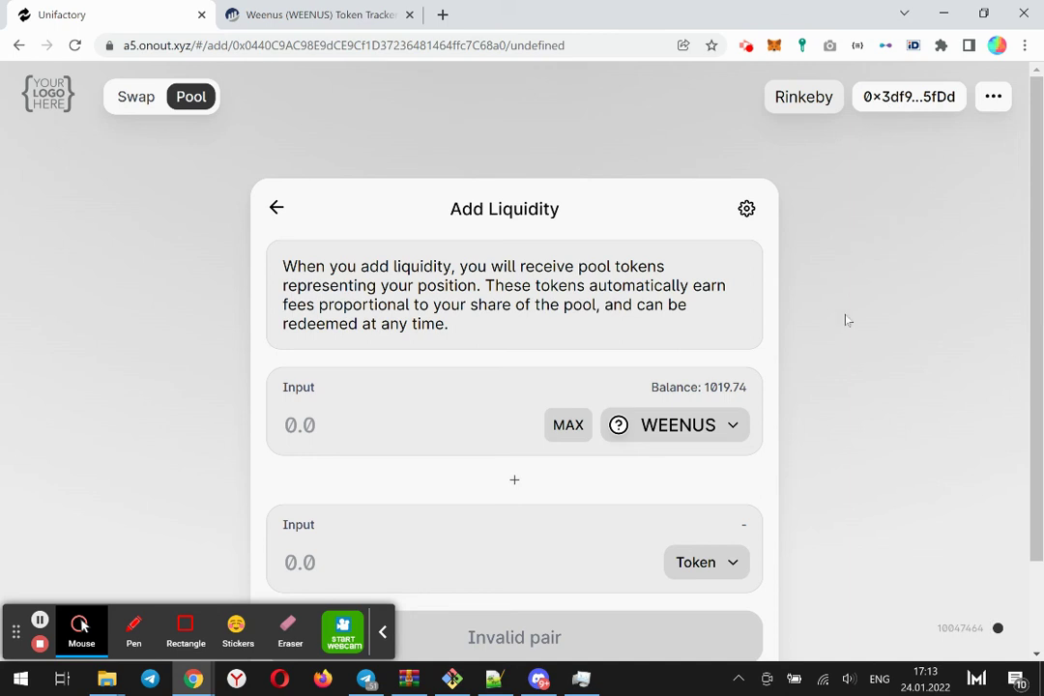
pyautogui.scroll(-1, 444, 544)
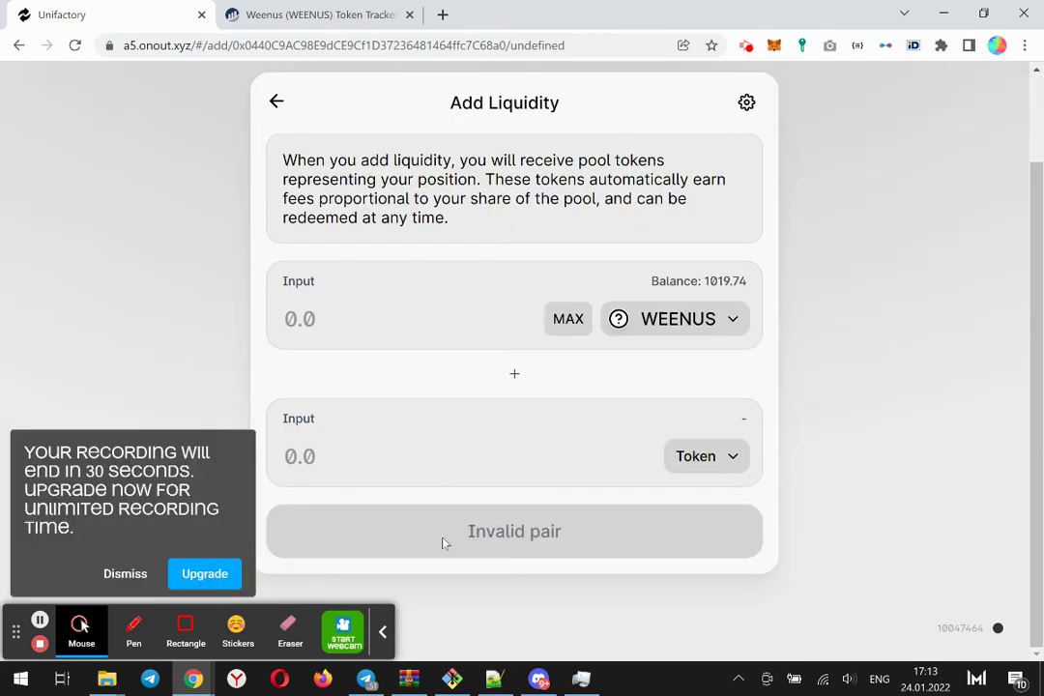
pyautogui.click(125, 574)
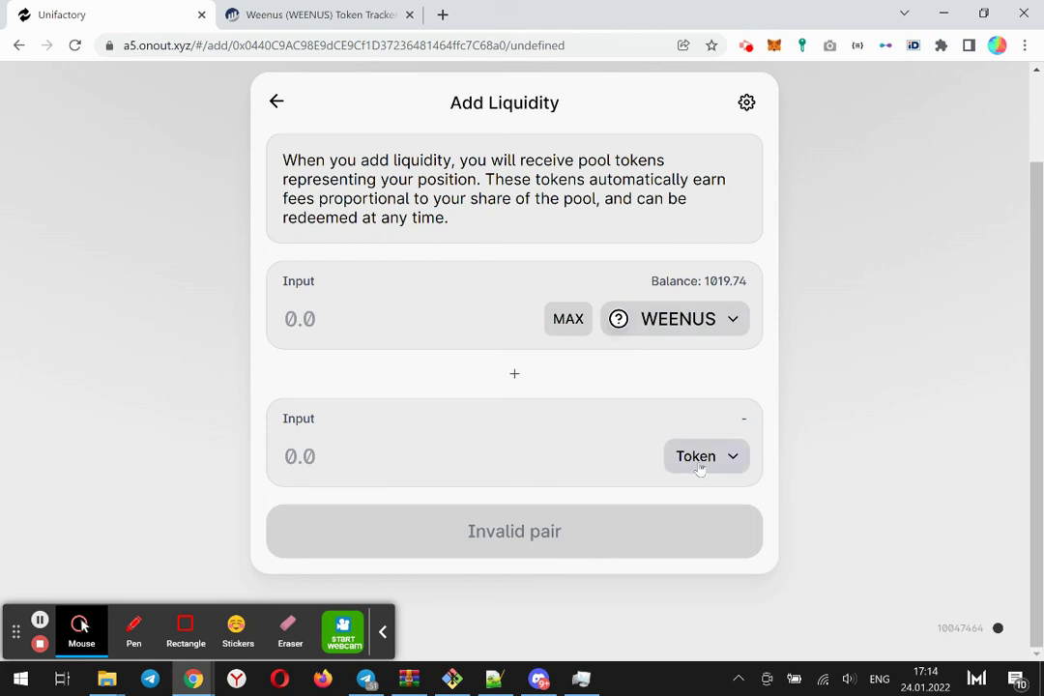
# Leave the liquidity form for the swap page and open the token selection for the receiving side.
pyautogui.scroll(1, 396, 364)
pyautogui.click(277, 206)
pyautogui.click(160, 108)
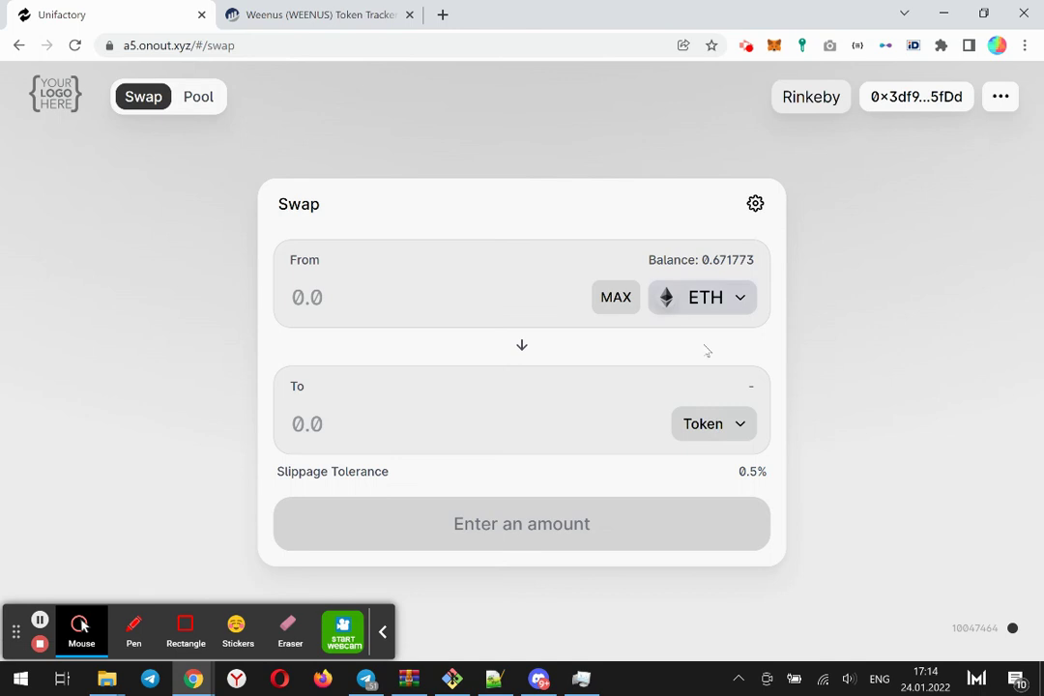
pyautogui.click(713, 419)
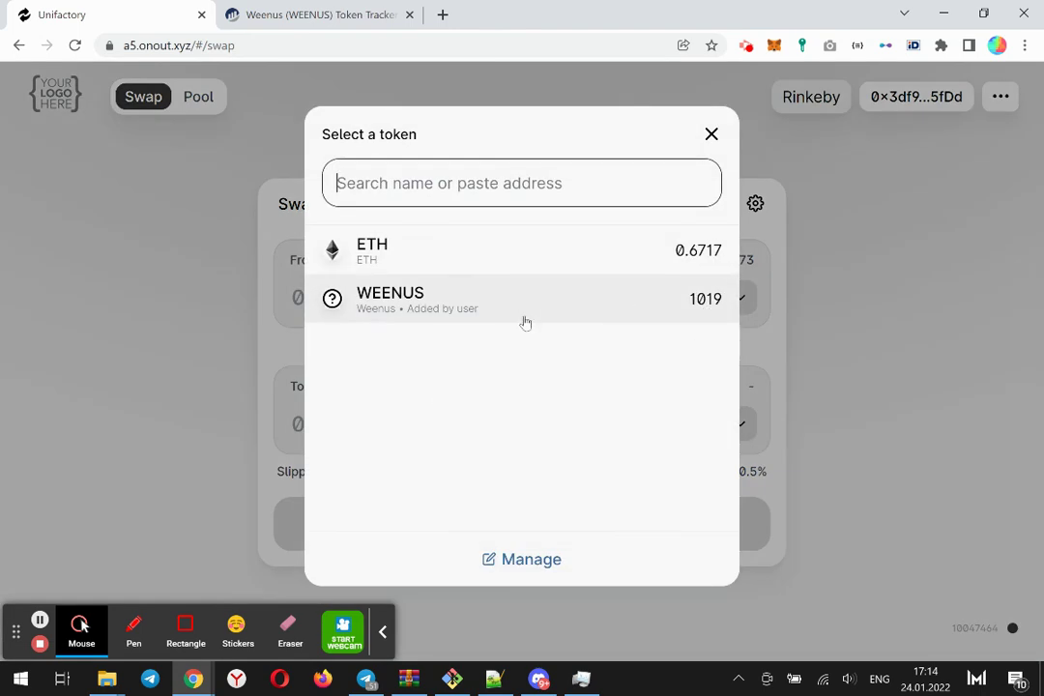